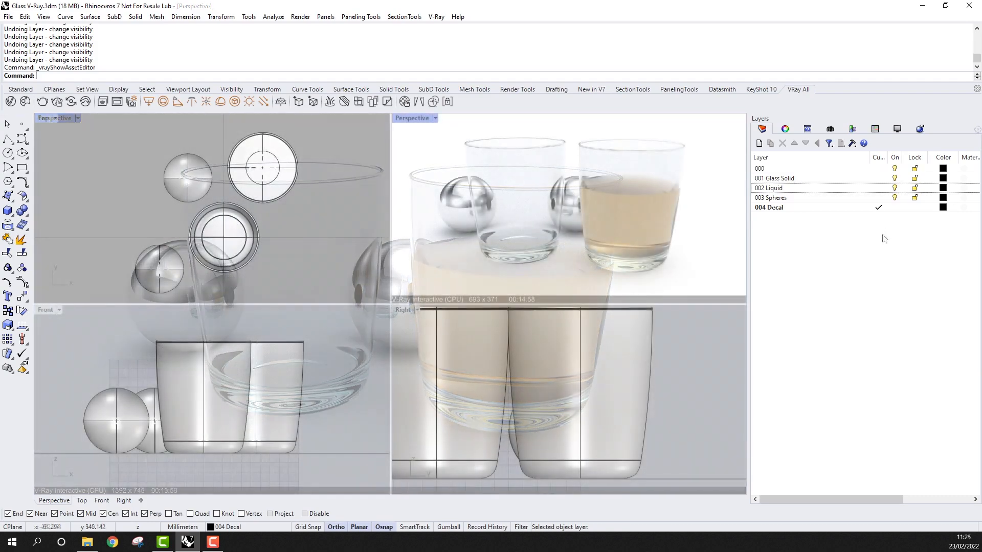
# Turn off the 003 Spheres and 002 Liquid layers and hide the glass nearest the origin.
pyautogui.click(895, 197)
pyautogui.click(895, 187)
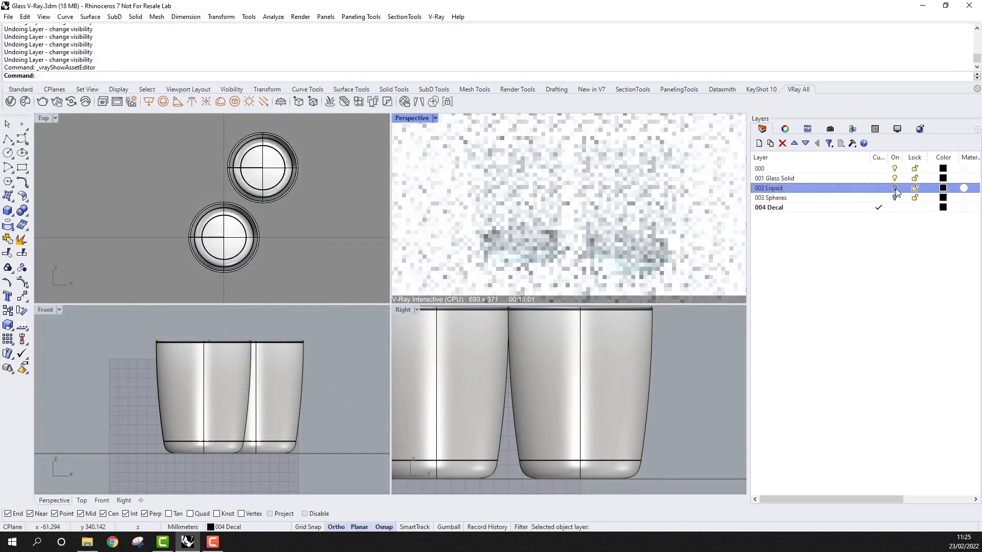
pyautogui.click(482, 331)
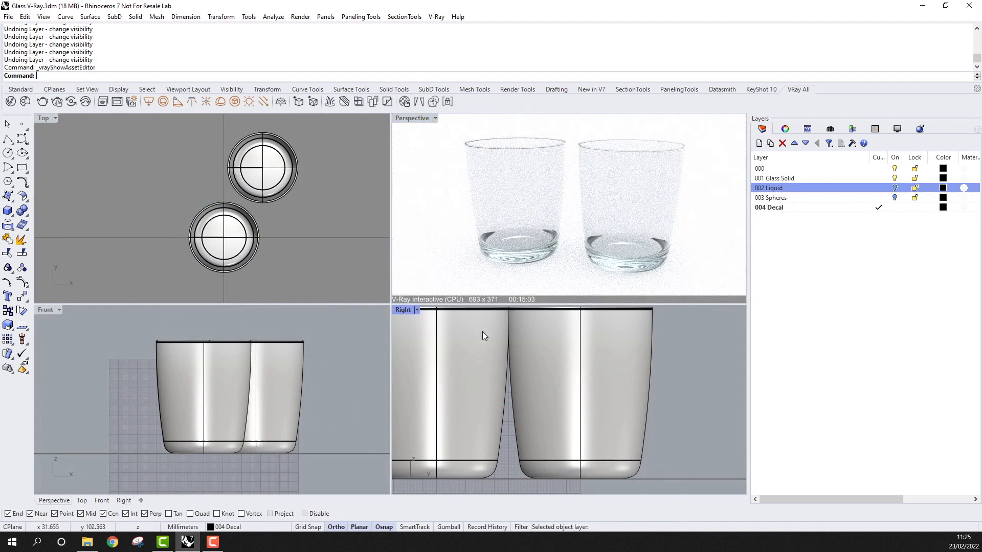
pyautogui.hotkey('ctrl', 'h')
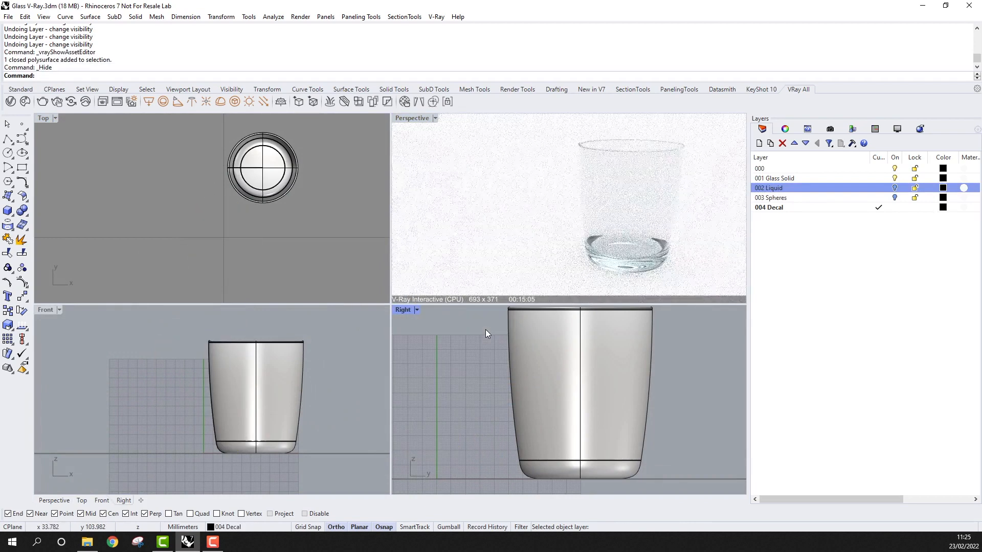
# Apply the Orange Plastic V-Ray material to the remaining glass and deselect it.
pyautogui.click(602, 358)
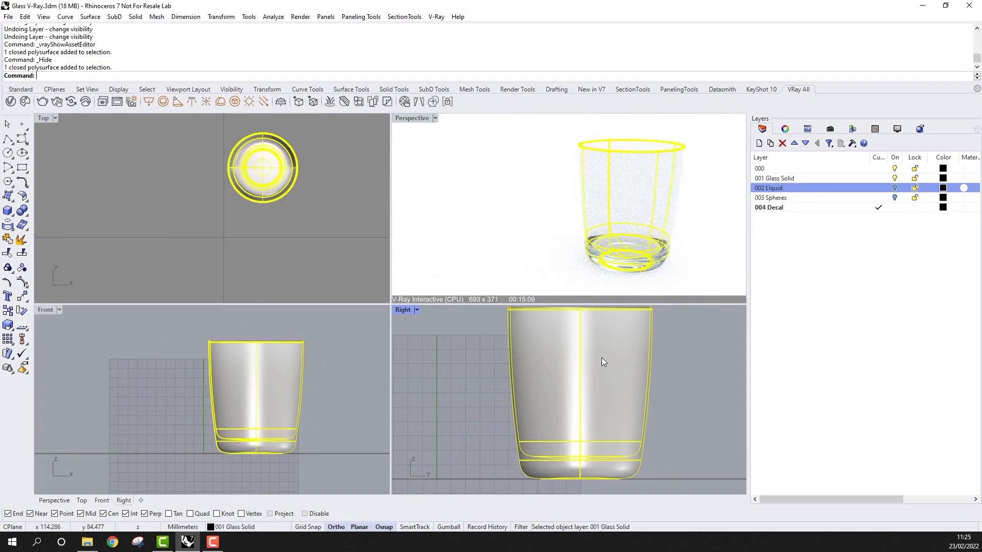
pyautogui.click(10, 101)
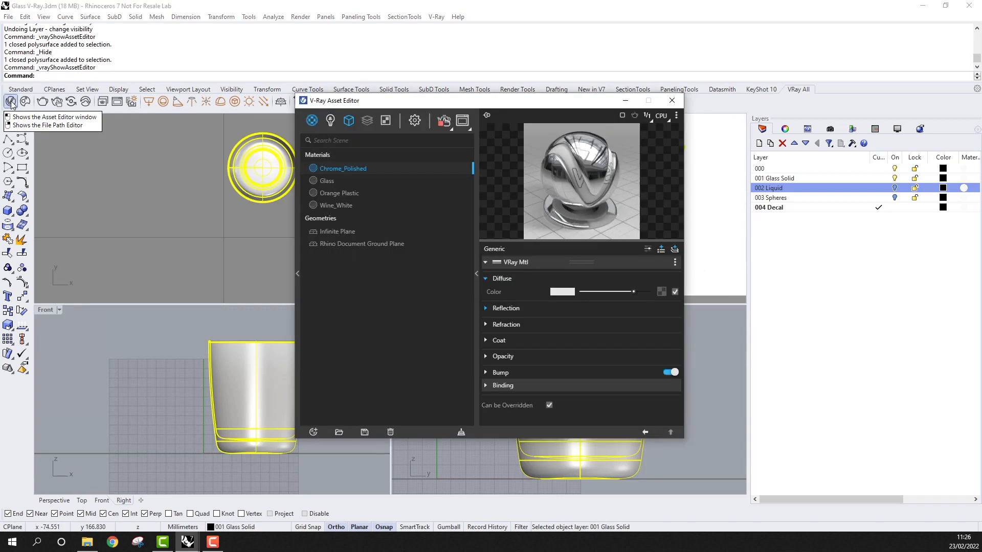
pyautogui.click(332, 195)
pyautogui.rightClick(333, 194)
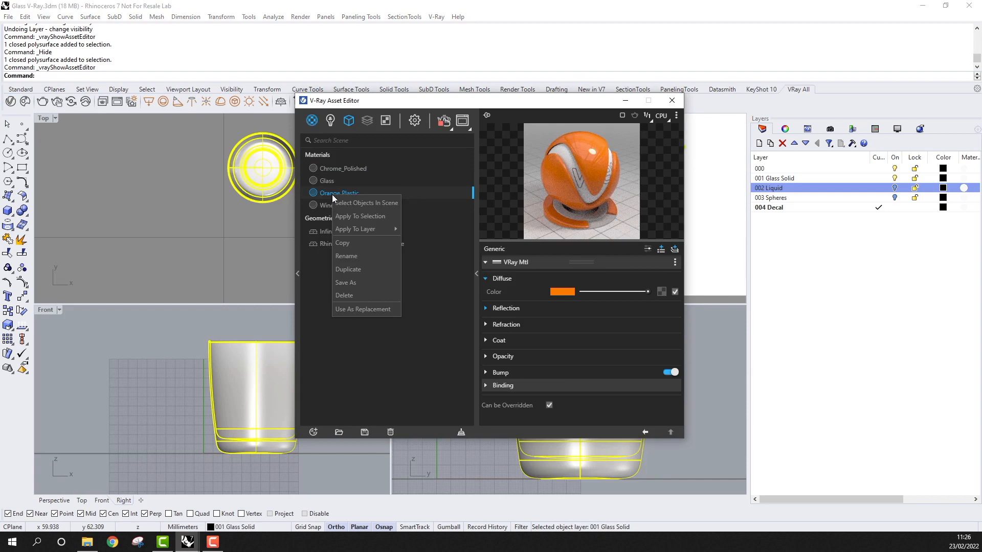
pyautogui.click(357, 215)
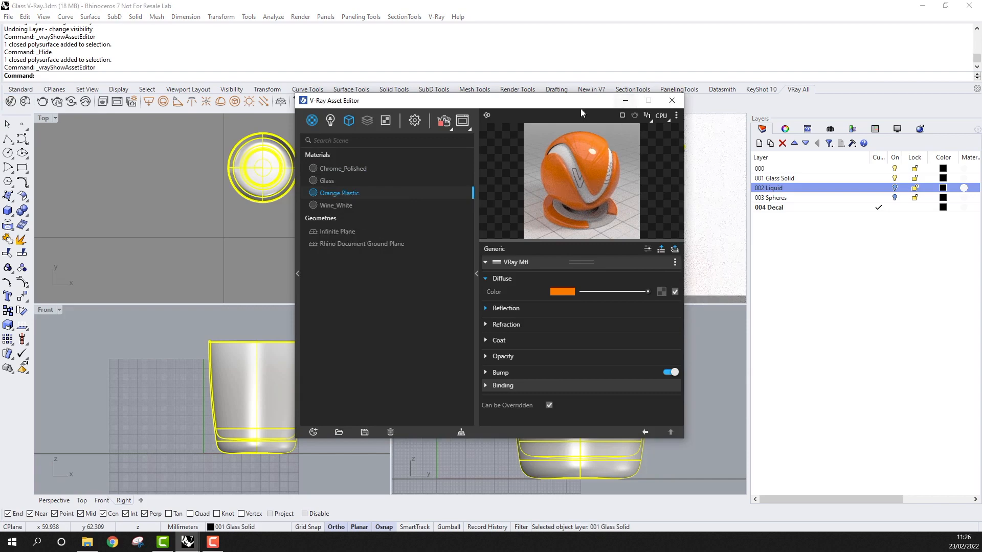
pyautogui.moveTo(581, 102); pyautogui.dragTo(506, 225)
pyautogui.click(461, 211)
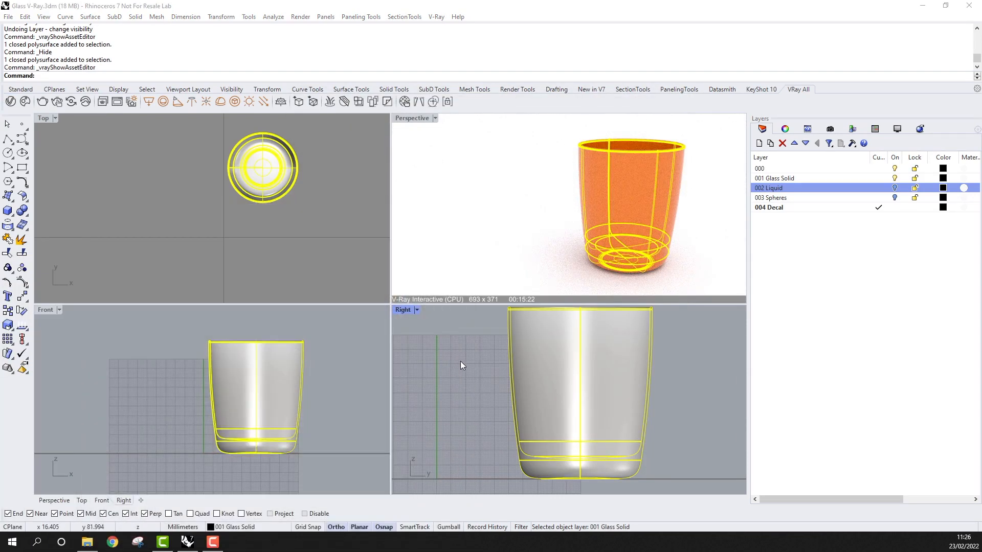
pyautogui.click(460, 361)
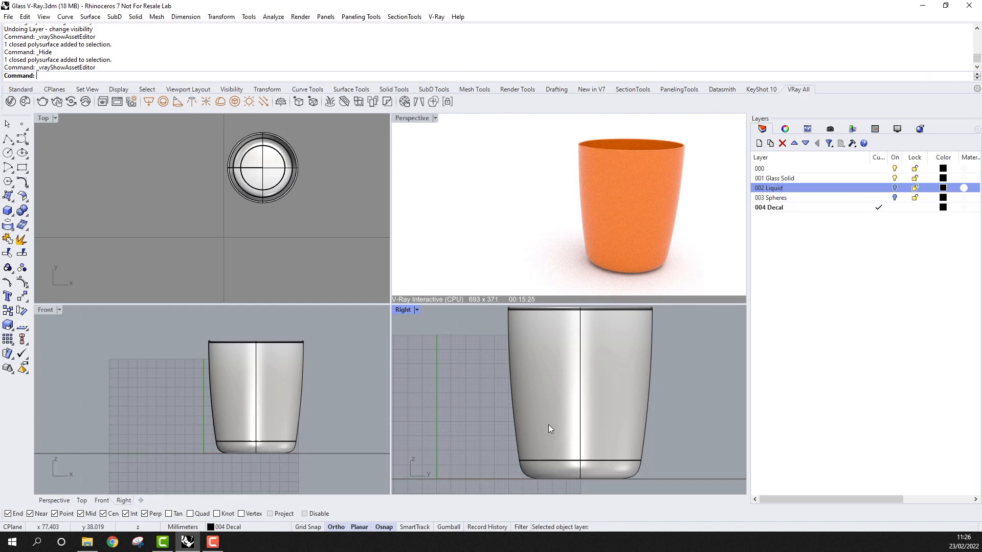
# Draw a 100 by 40 mm rectangle beside the glass in the enlarged Right view.
pyautogui.scroll(-2, 583, 432)
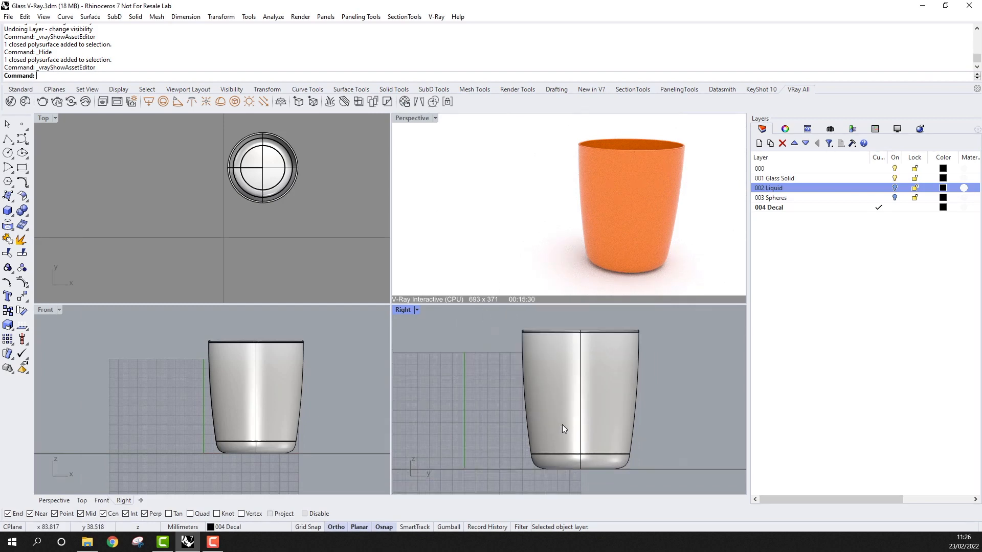
pyautogui.doubleClick(403, 310)
pyautogui.scroll(-2, 401, 312)
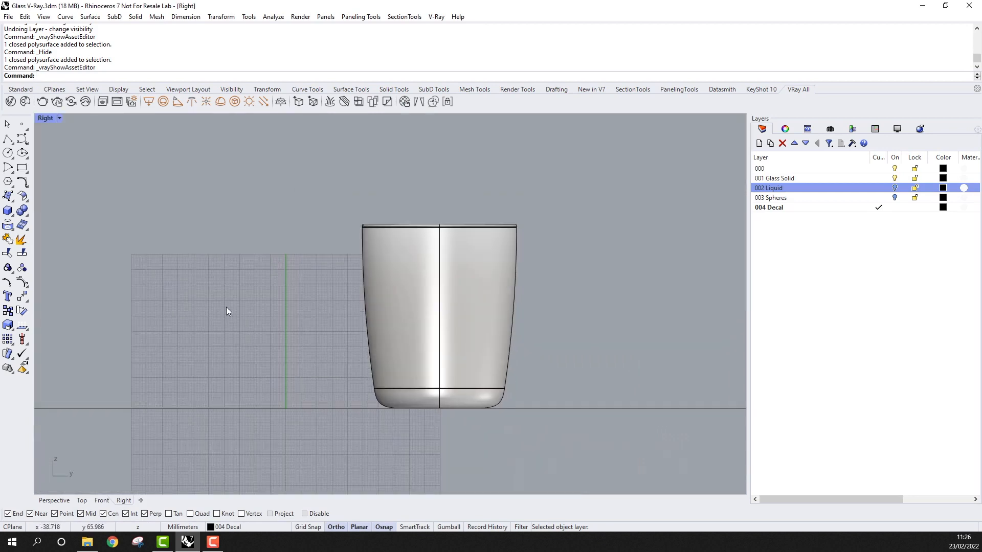
pyautogui.click(22, 168)
pyautogui.click(139, 370)
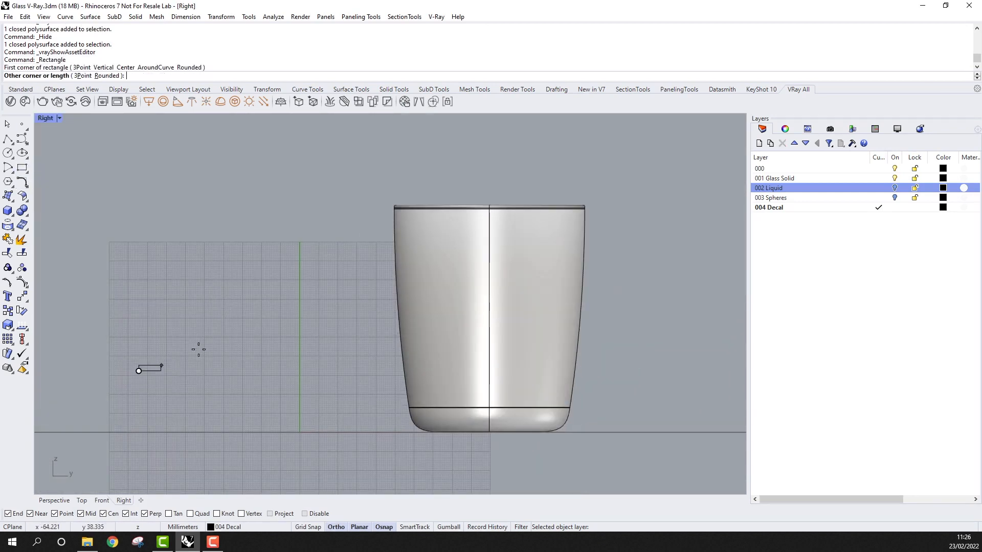
pyautogui.write('100')
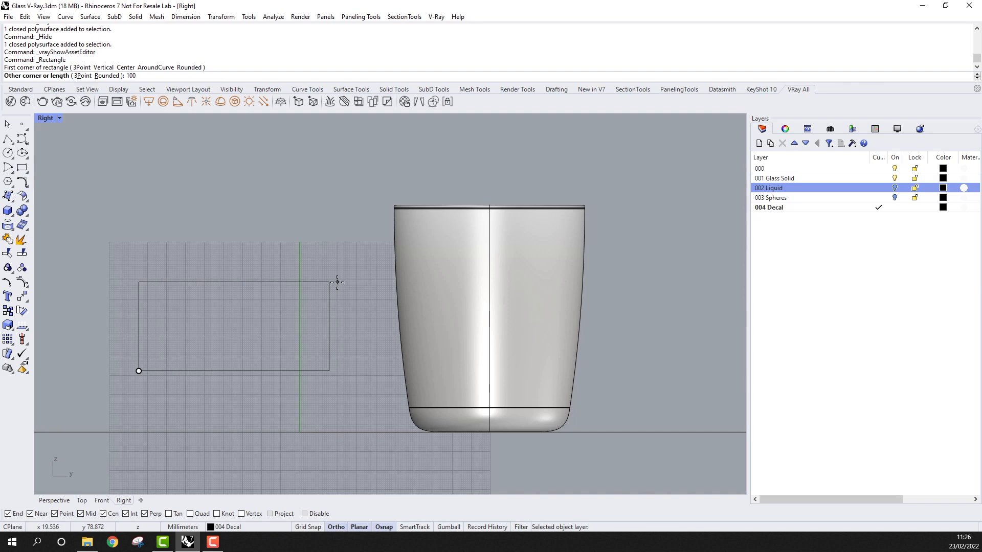
pyautogui.press('Return')
pyautogui.write('40')
pyautogui.press('Return')
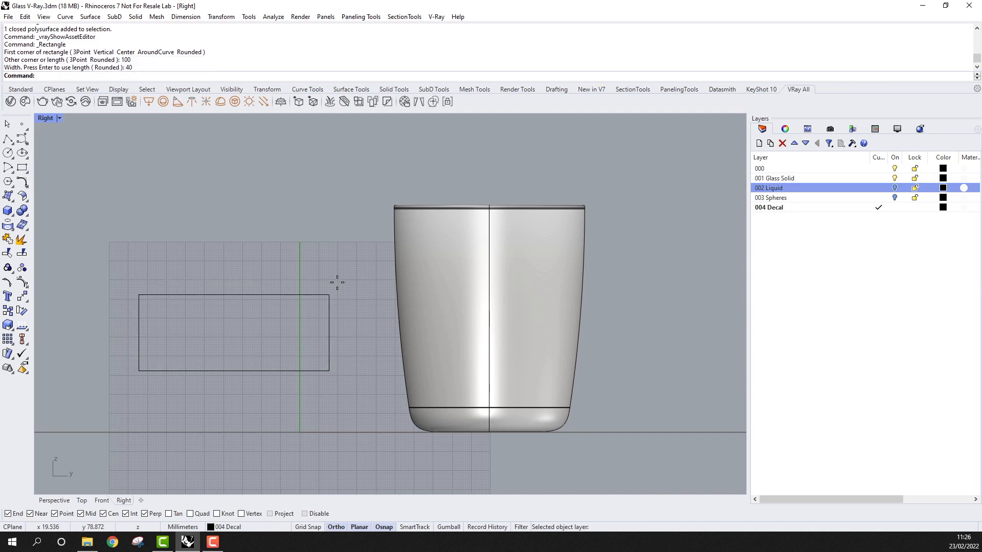
# Move the rectangle horizontally by its top-edge midpoint so it is centred on the glass's vertical centreline.
pyautogui.click(205, 375)
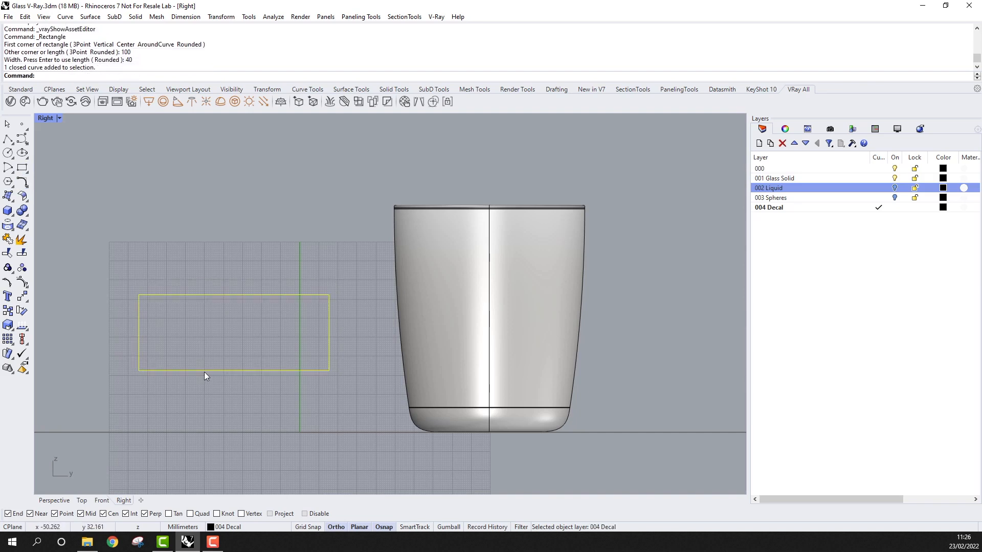
pyautogui.click(221, 17)
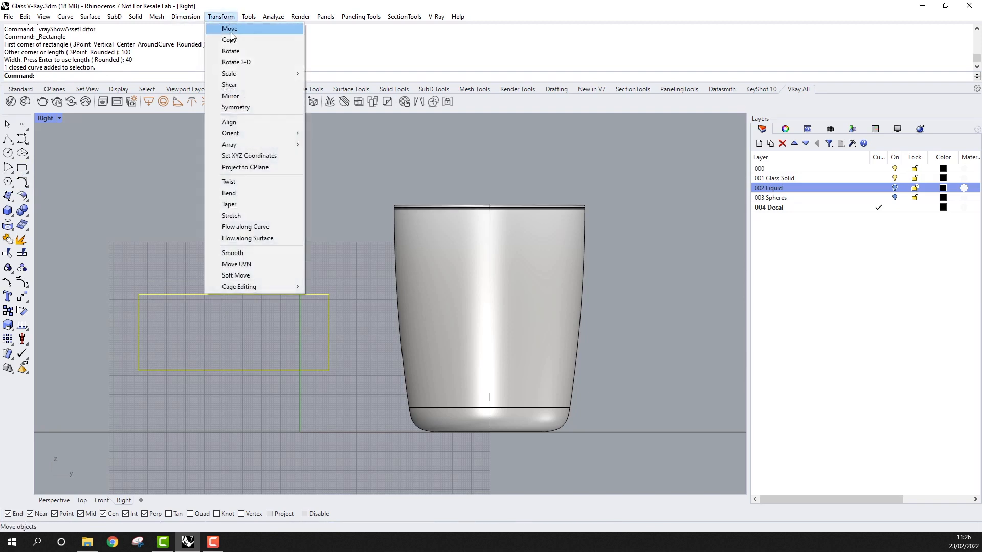
pyautogui.click(224, 91)
pyautogui.click(234, 295)
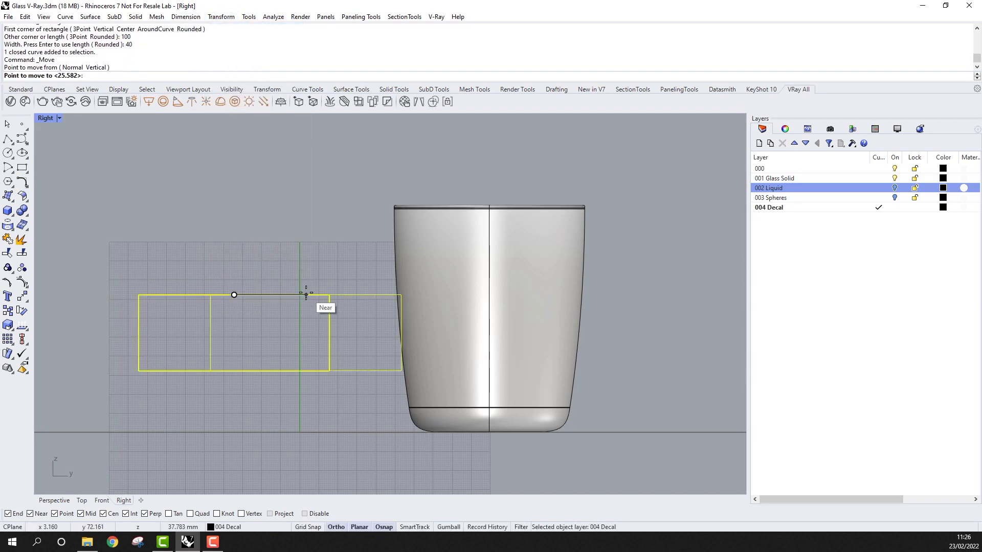
pyautogui.click(490, 207)
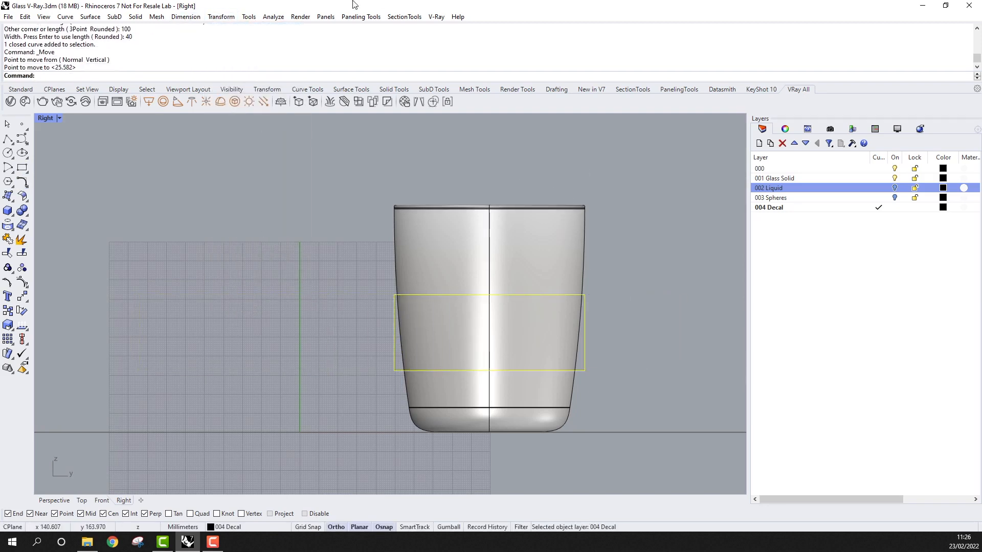
# Scale the rectangle in two dimensions about its top-edge midpoint to about three quarters of its size.
pyautogui.click(228, 19)
pyautogui.moveTo(268, 73)
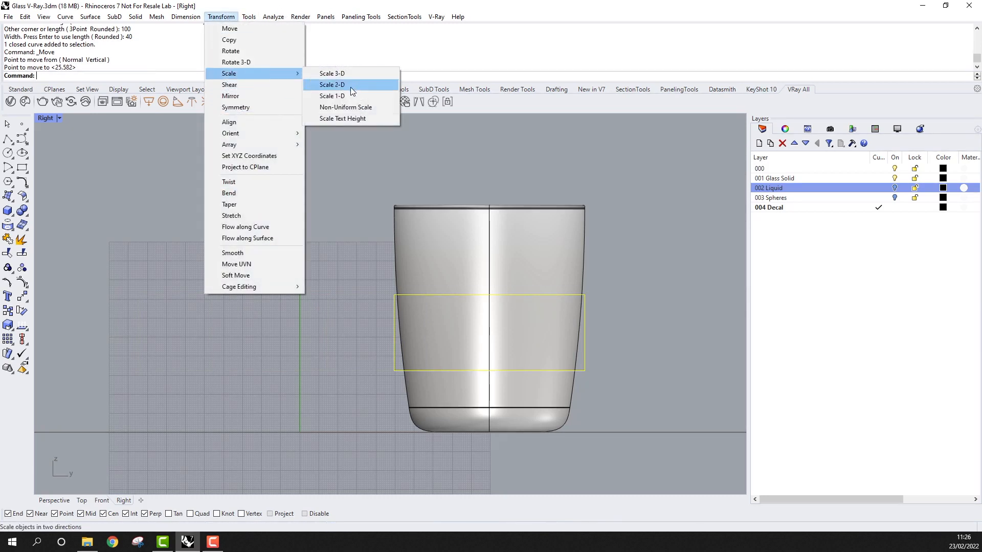
pyautogui.click(350, 87)
pyautogui.click(490, 294)
pyautogui.click(697, 282)
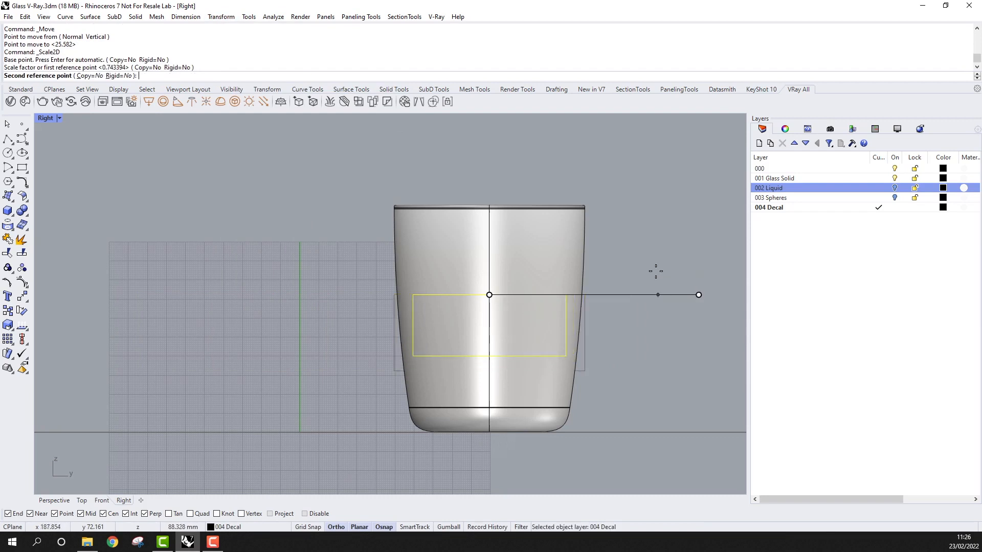
pyautogui.click(648, 273)
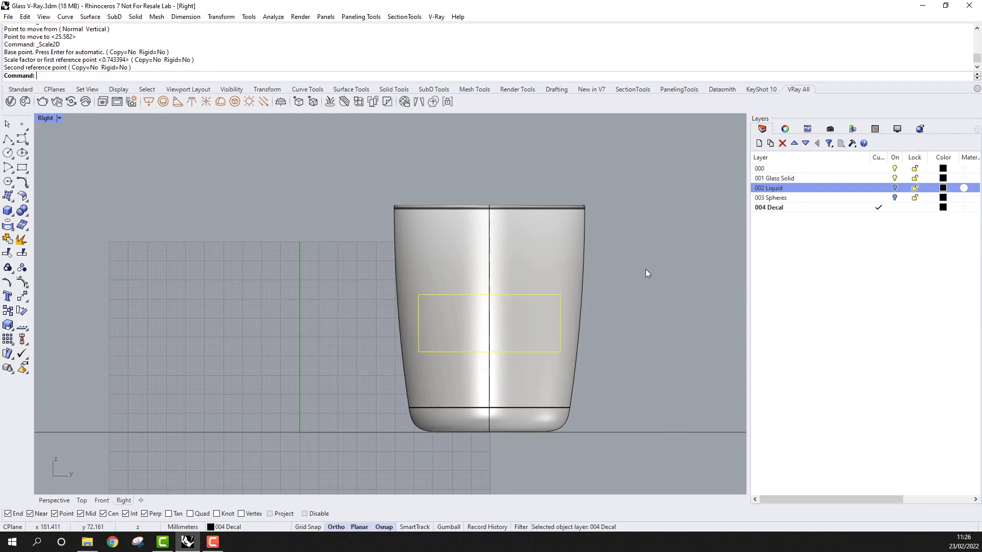
# Move the rectangle about 10 mm straight down on the glass.
pyautogui.click(223, 18)
pyautogui.click(229, 26)
pyautogui.click(336, 333)
pyautogui.click(337, 351)
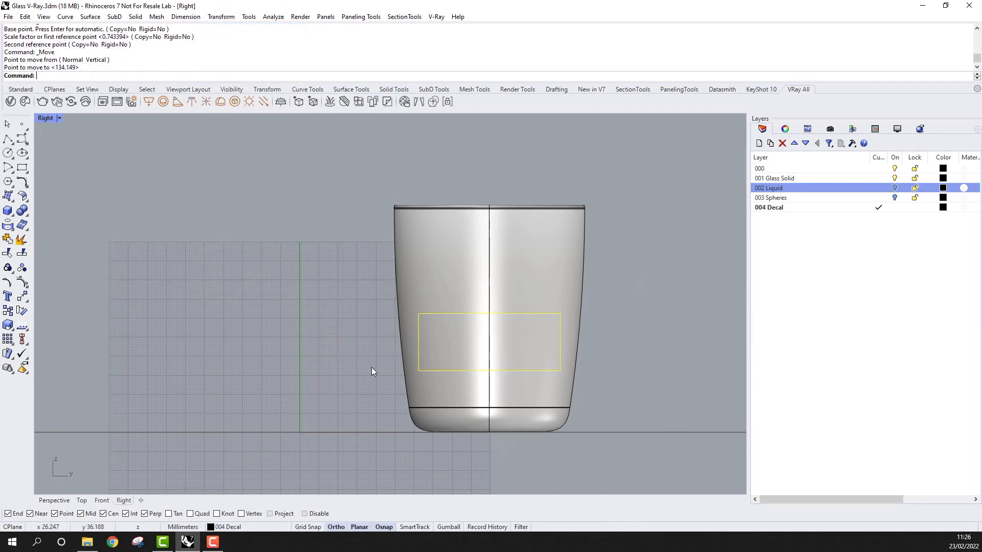
# Return to the four-view layout and move the rectangle about 118 mm along X, just outside the glass wall.
pyautogui.doubleClick(48, 119)
pyautogui.click(224, 17)
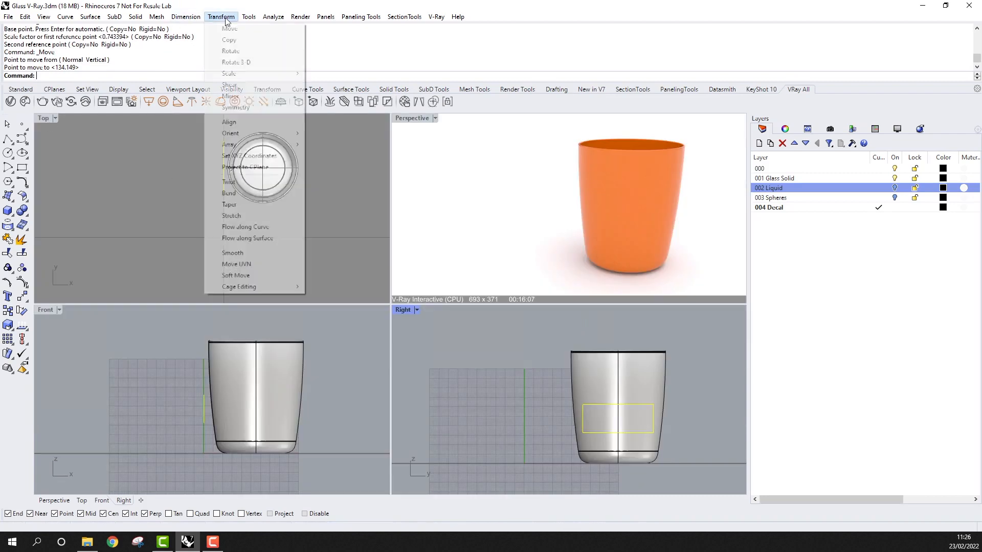
pyautogui.click(229, 28)
pyautogui.click(246, 222)
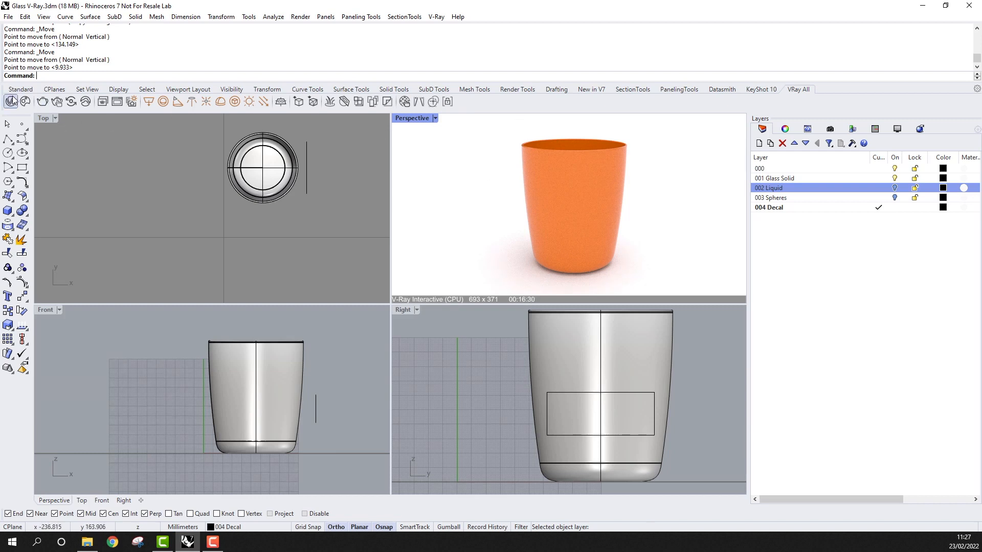
# Create a V-Ray decal from the rectangle's lower-left and upper-right corners with a height of about 51 mm away from the glass.
pyautogui.click(387, 101)
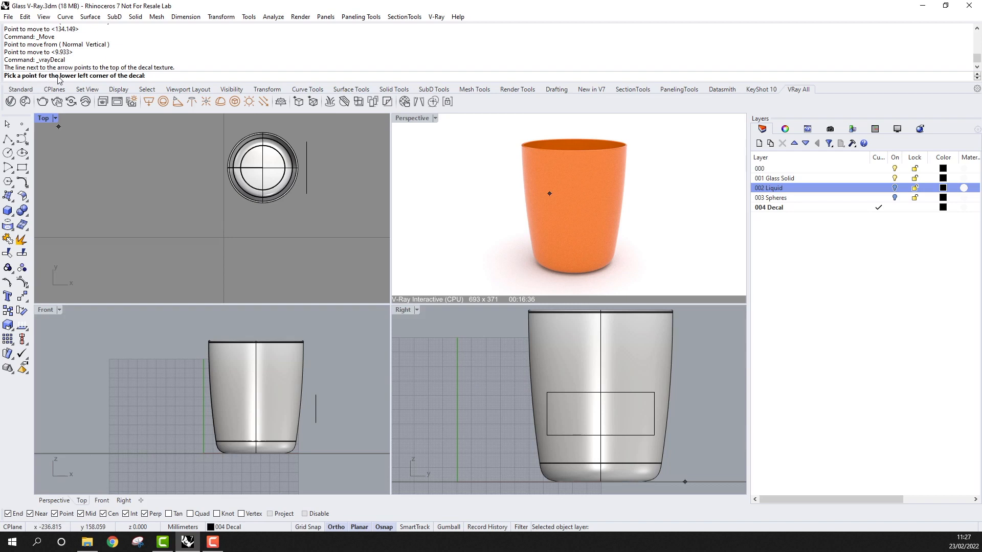
pyautogui.click(548, 435)
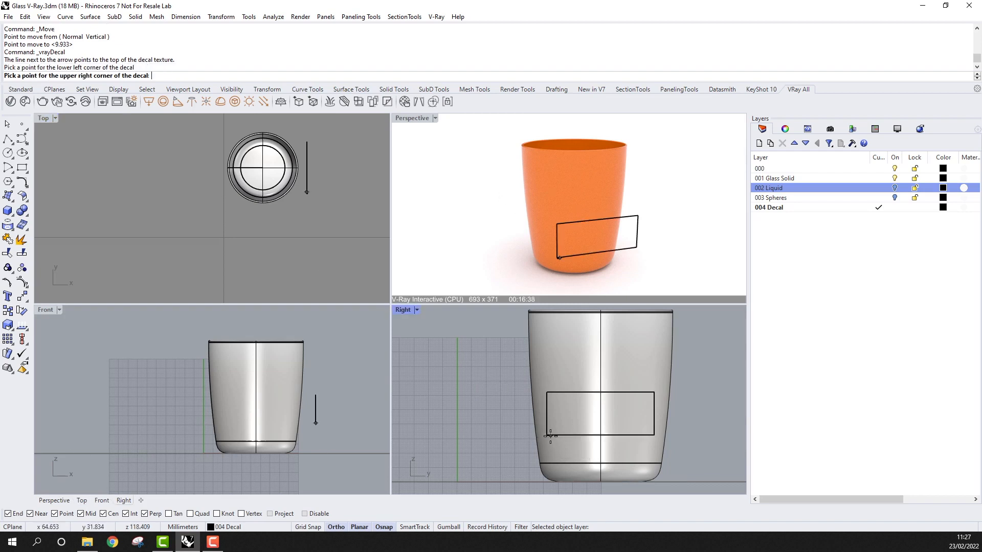
pyautogui.click(653, 393)
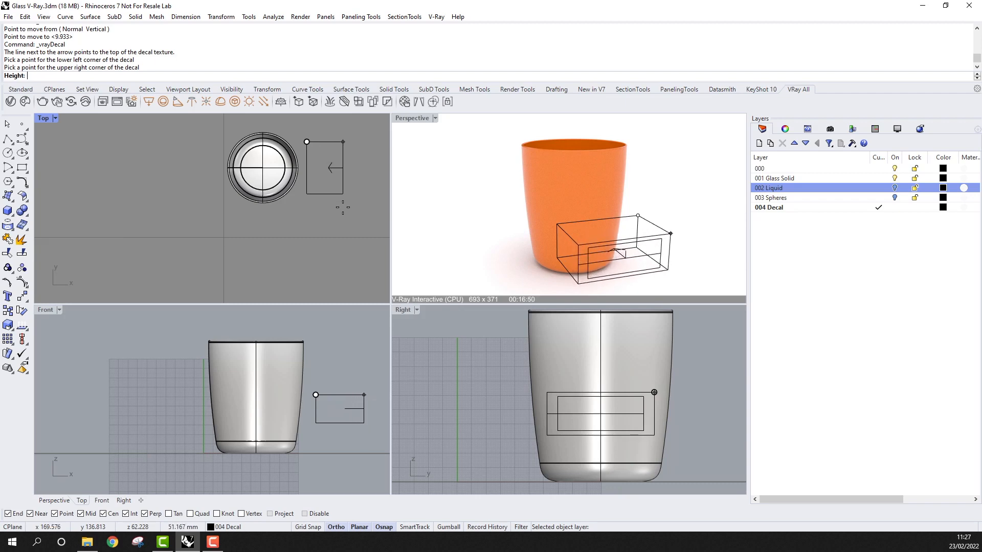
pyautogui.click(342, 209)
# Move the decal about 38 mm horizontally toward the glass so its projection volume intersects the glass wall.
pyautogui.click(345, 422)
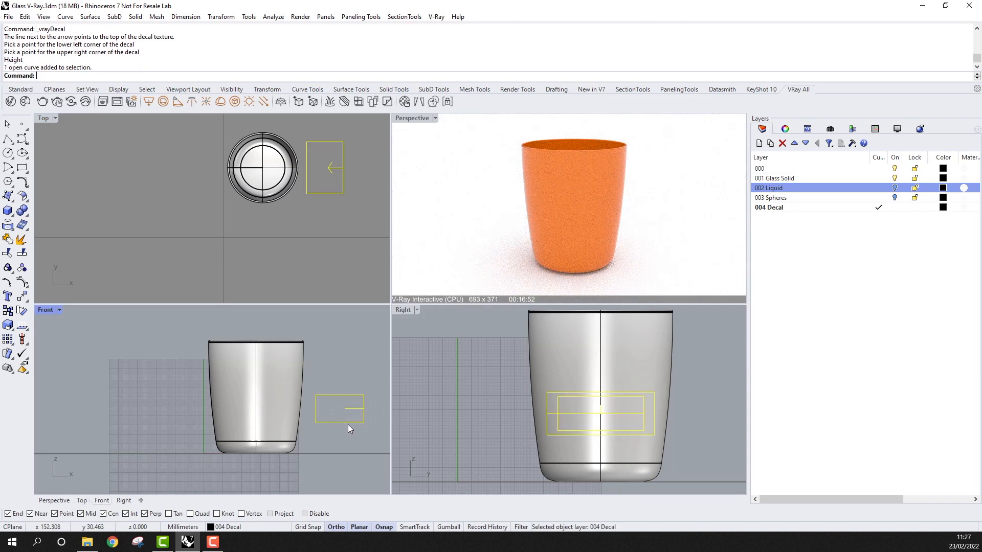
pyautogui.click(227, 19)
pyautogui.click(229, 27)
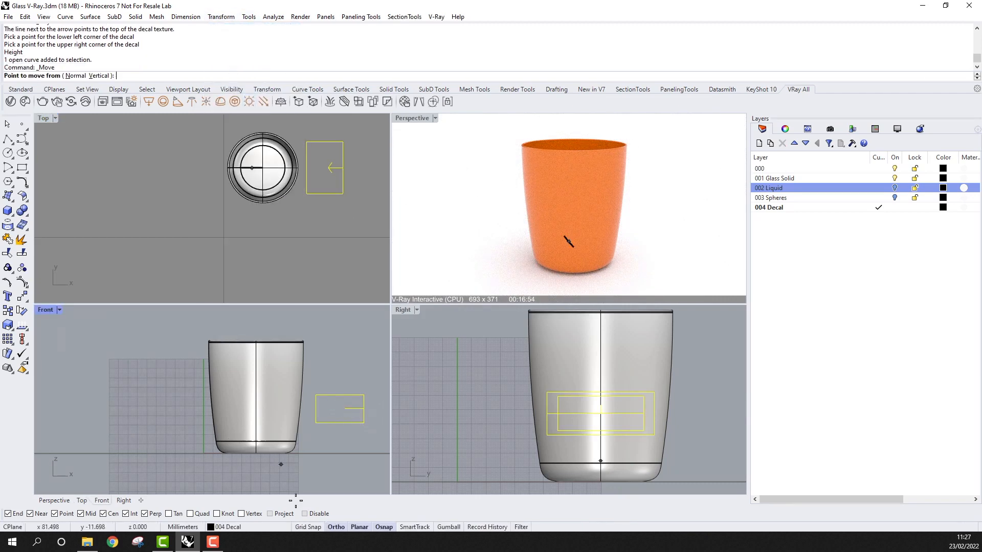
pyautogui.click(323, 237)
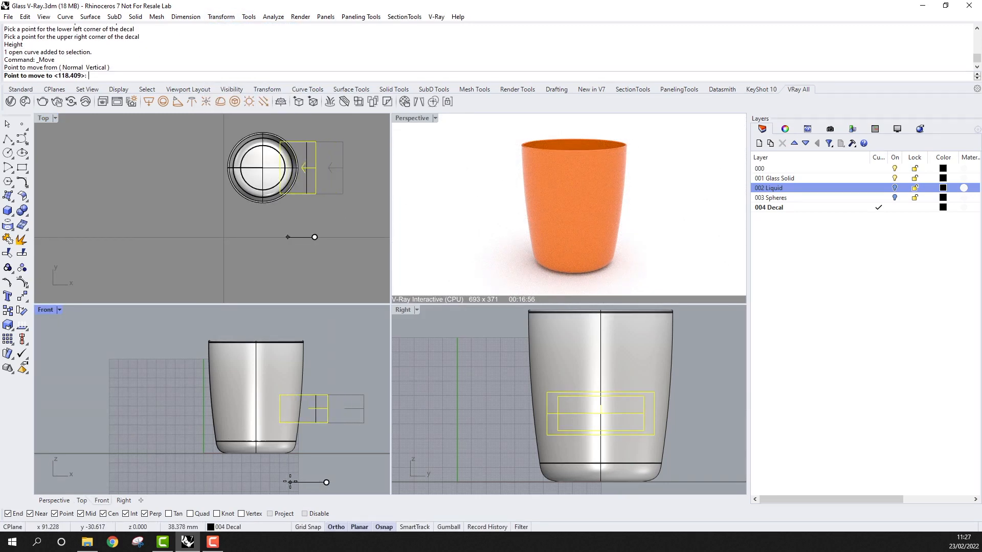
pyautogui.click(287, 482)
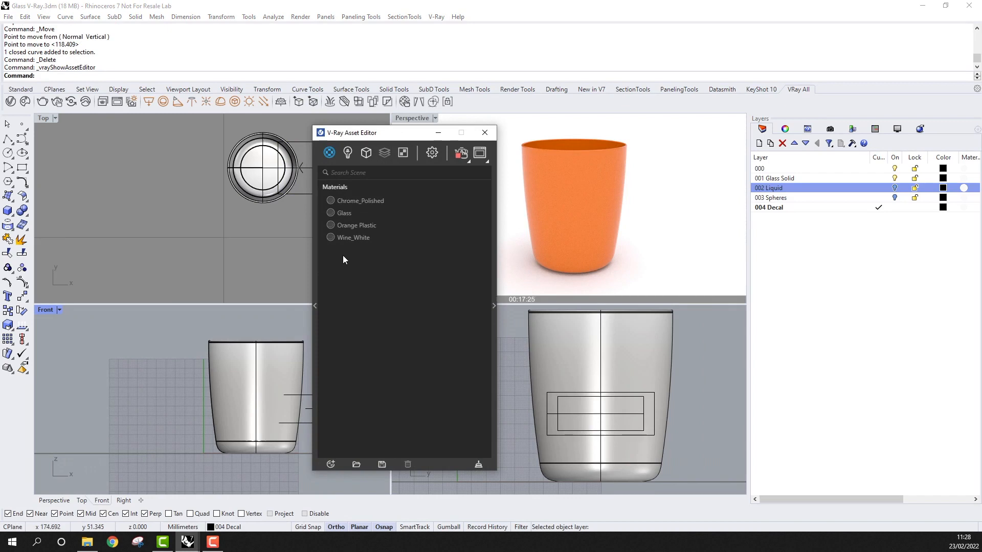
# Create a new Generic V-Ray material and name it Logo.
pyautogui.click(330, 464)
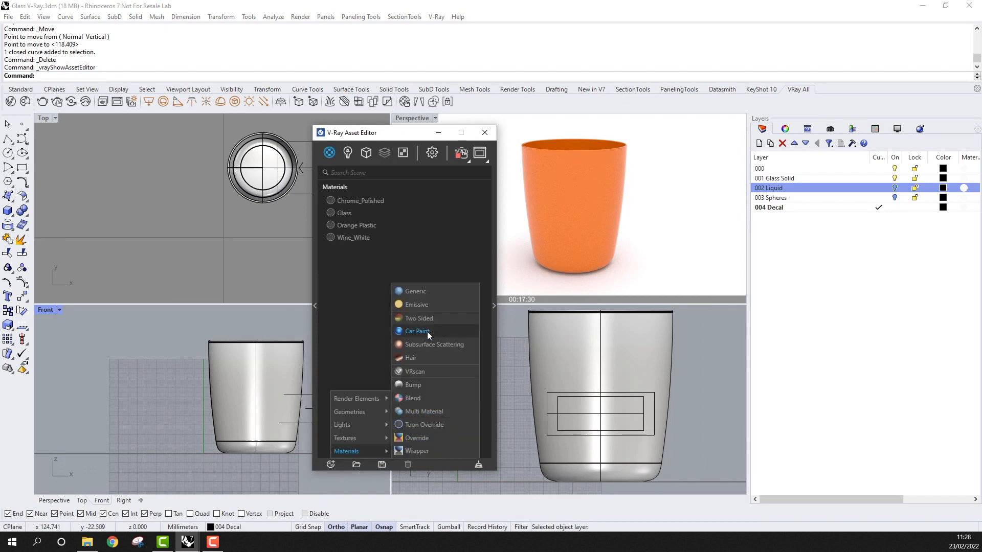
pyautogui.click(433, 291)
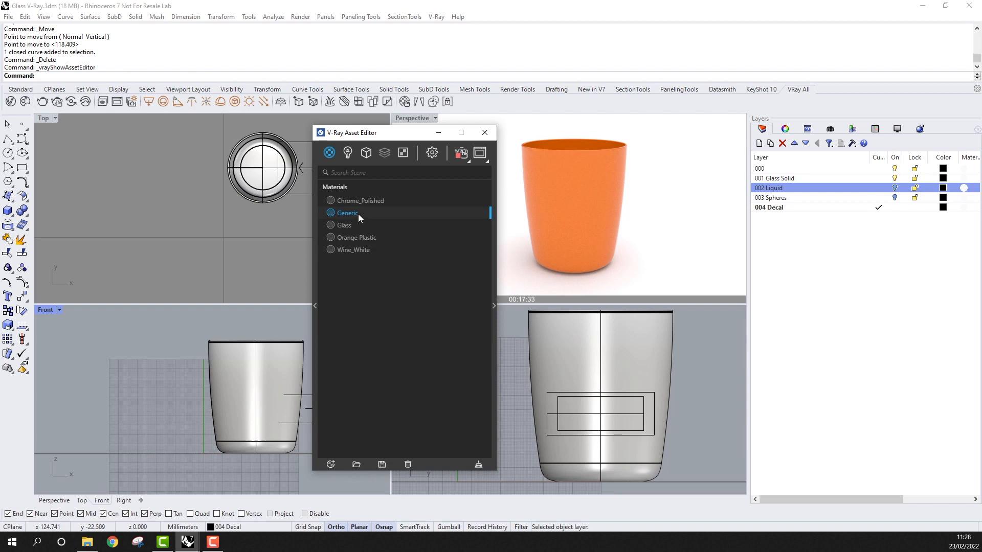
pyautogui.moveTo(364, 216); pyautogui.dragTo(336, 218)
pyautogui.write('Logo')
pyautogui.press('Return')
# Open the Logo material's settings and raise its reflection colour to a light, near-white grey.
pyautogui.click(494, 306)
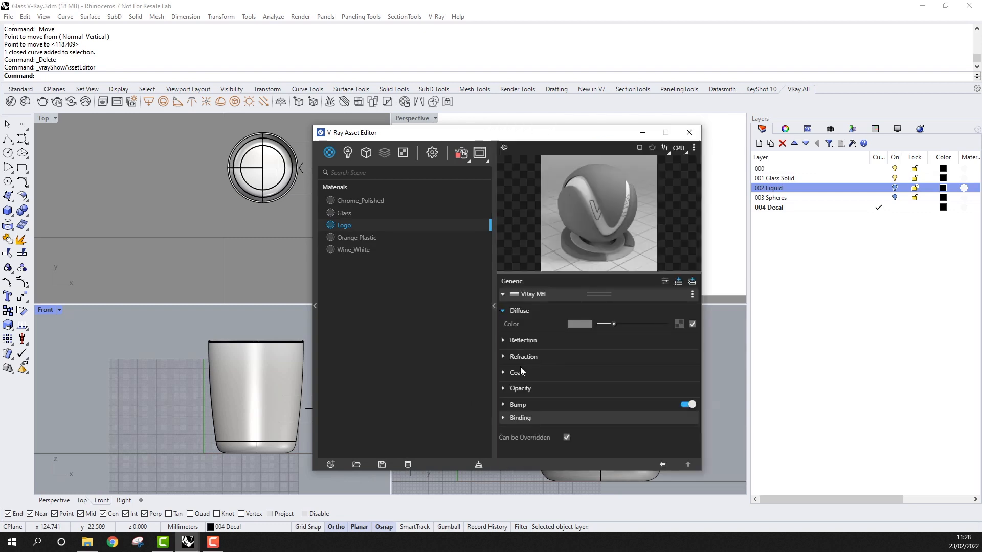
pyautogui.click(503, 340)
pyautogui.moveTo(600, 353); pyautogui.dragTo(644, 354)
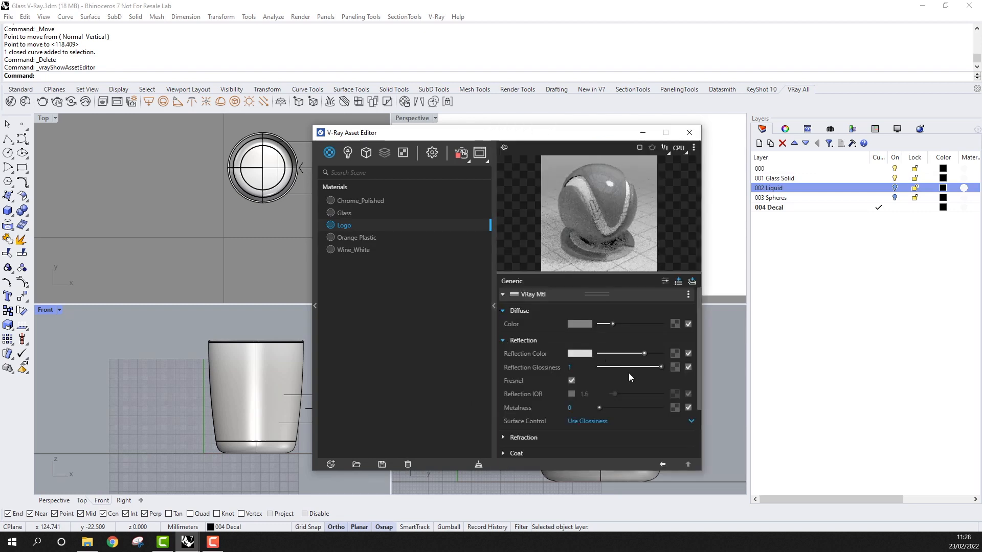
# Load Boom.tif as a bitmap texture for the Logo material's diffuse colour and return to the material's settings.
pyautogui.click(674, 324)
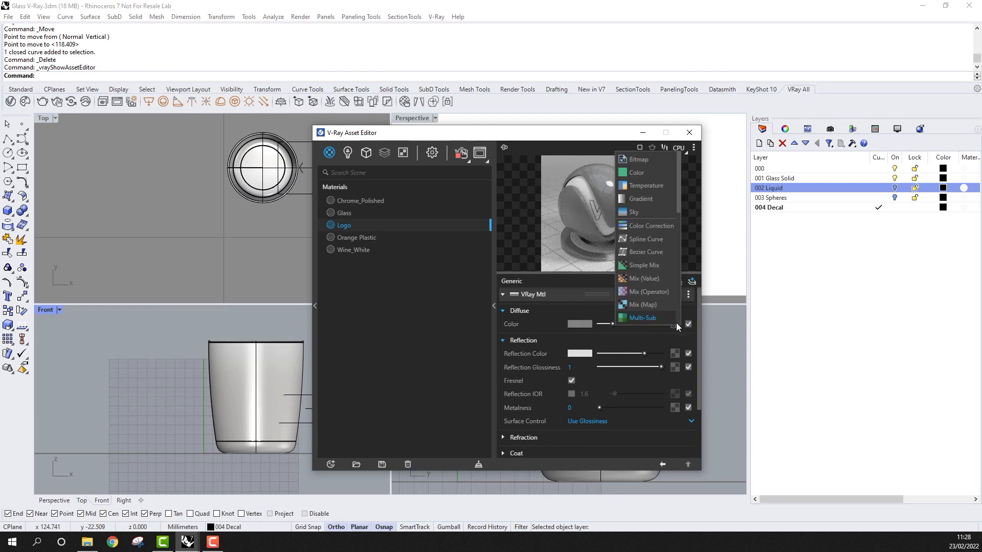
pyautogui.click(651, 158)
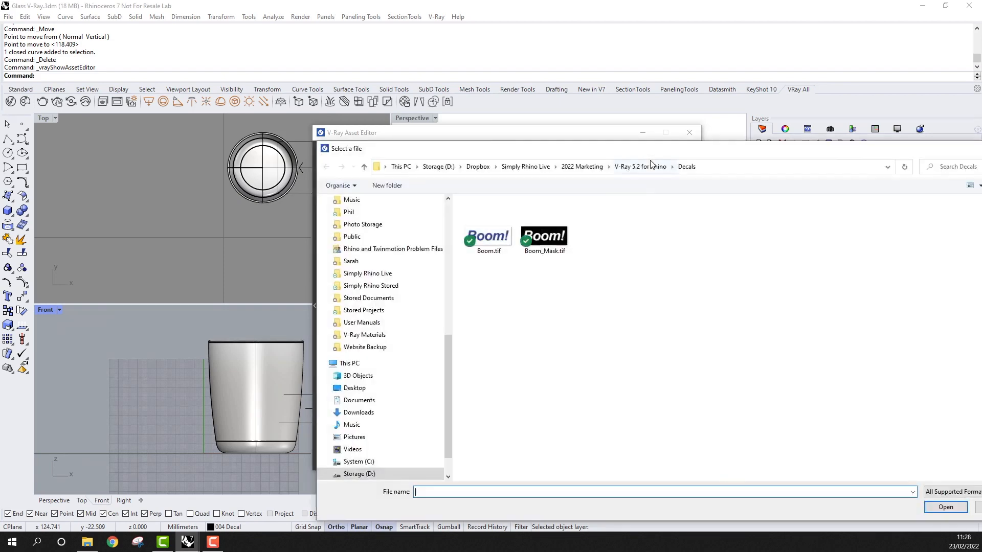
pyautogui.moveTo(484, 152); pyautogui.dragTo(331, 101)
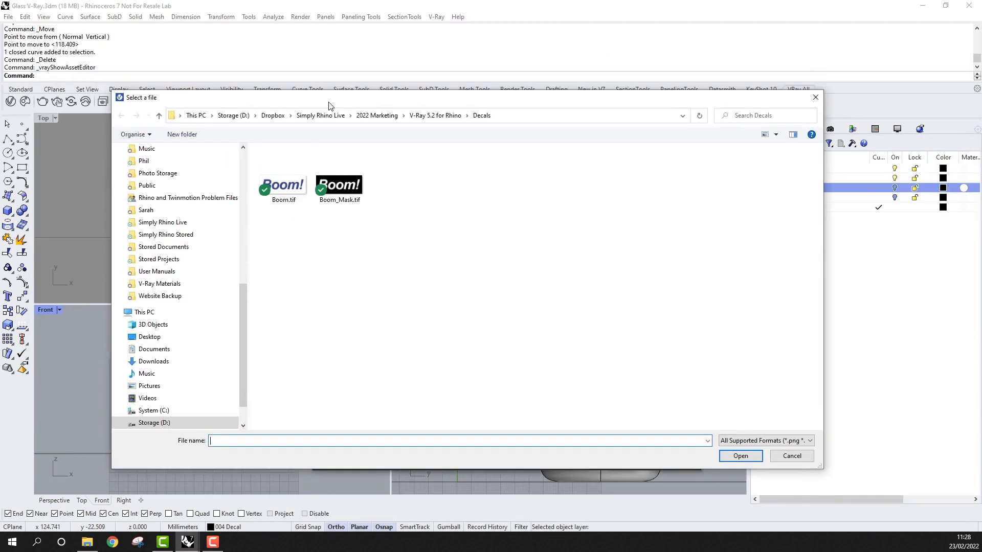
pyautogui.click(292, 191)
pyautogui.doubleClick(293, 192)
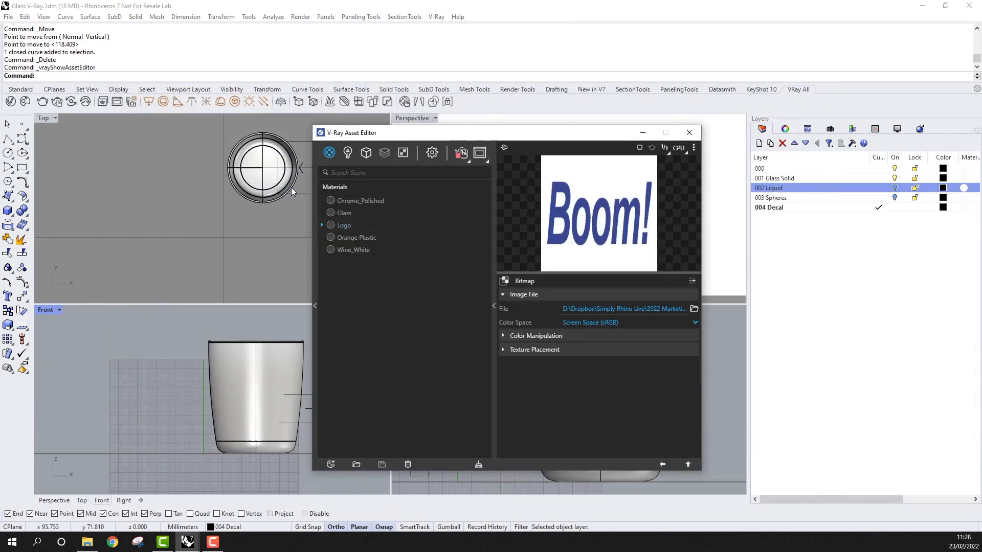
pyautogui.click(662, 464)
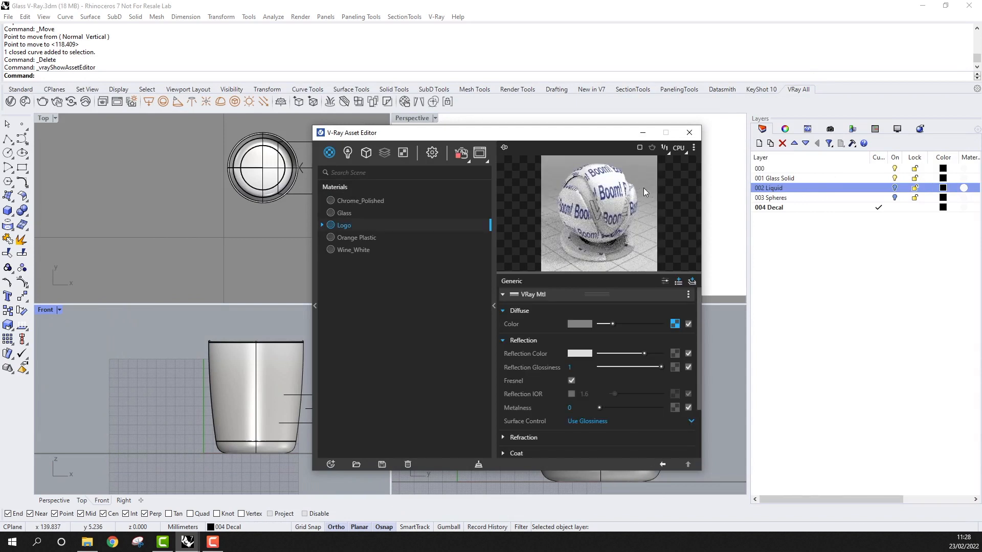
pyautogui.click(766, 356)
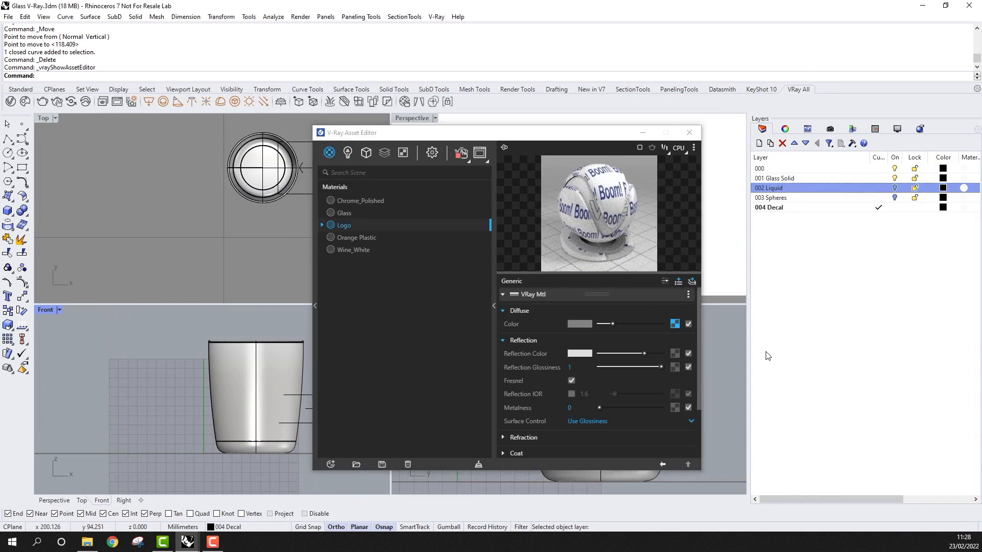
pyautogui.click(523, 340)
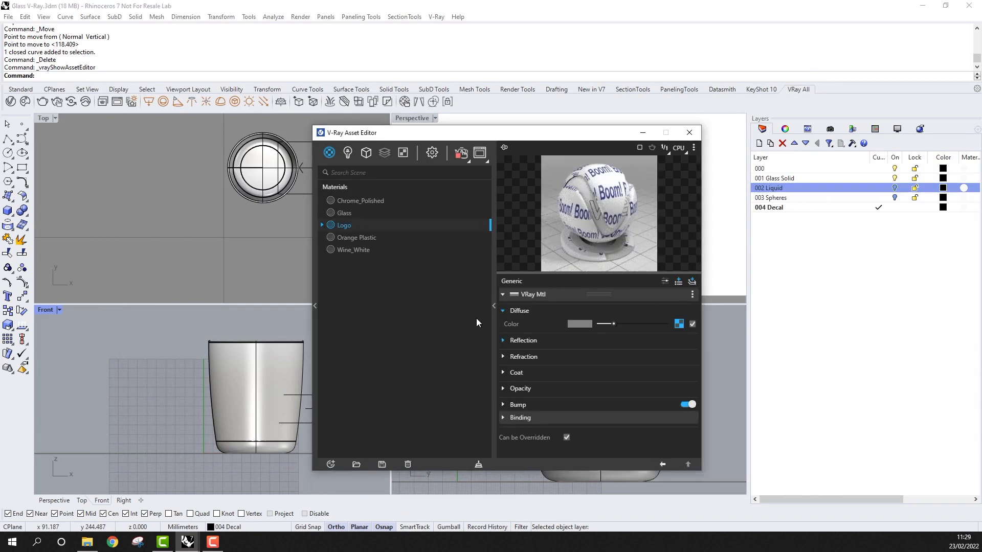
# Assign the Logo material to the decal geometry and move the Asset Editor clear of the perspective render.
pyautogui.click(367, 155)
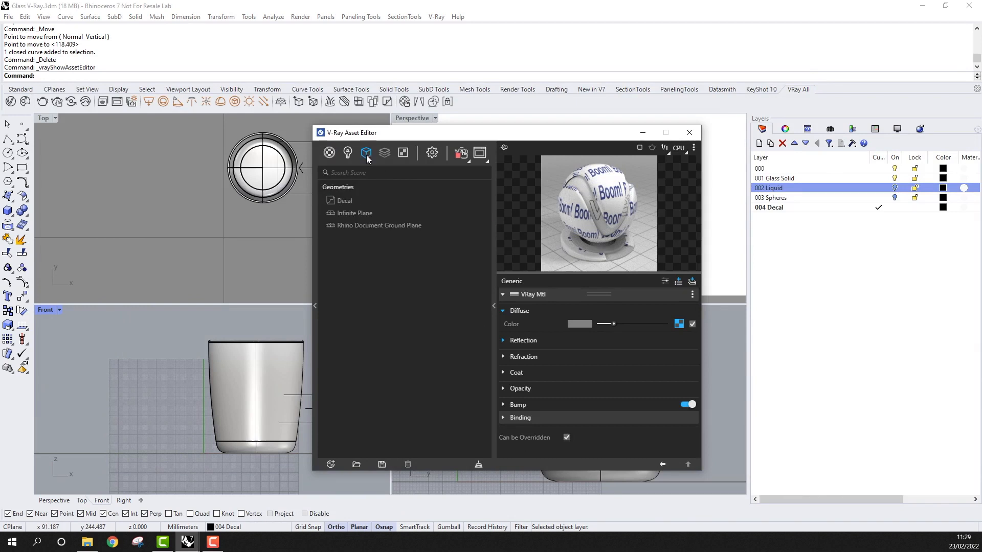
pyautogui.click(343, 200)
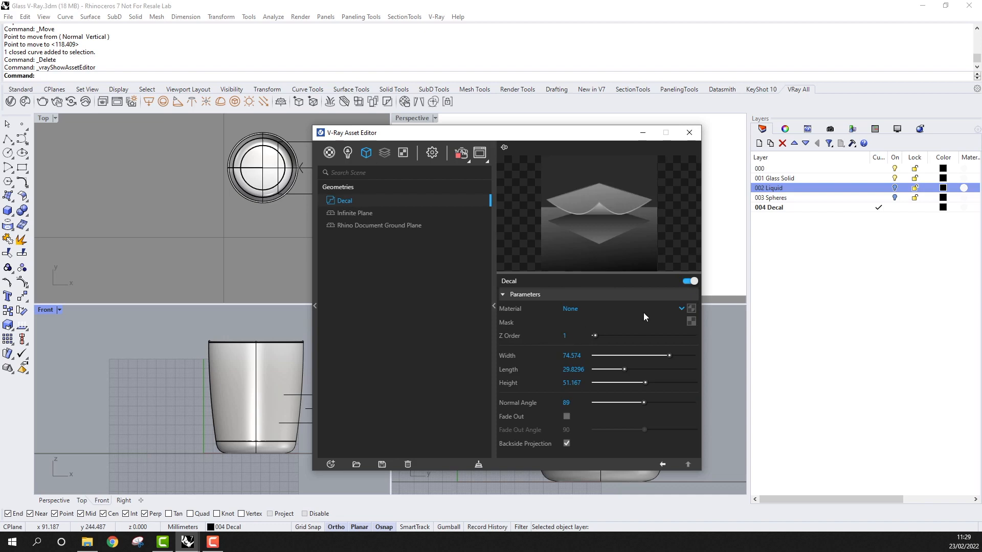
pyautogui.click(681, 308)
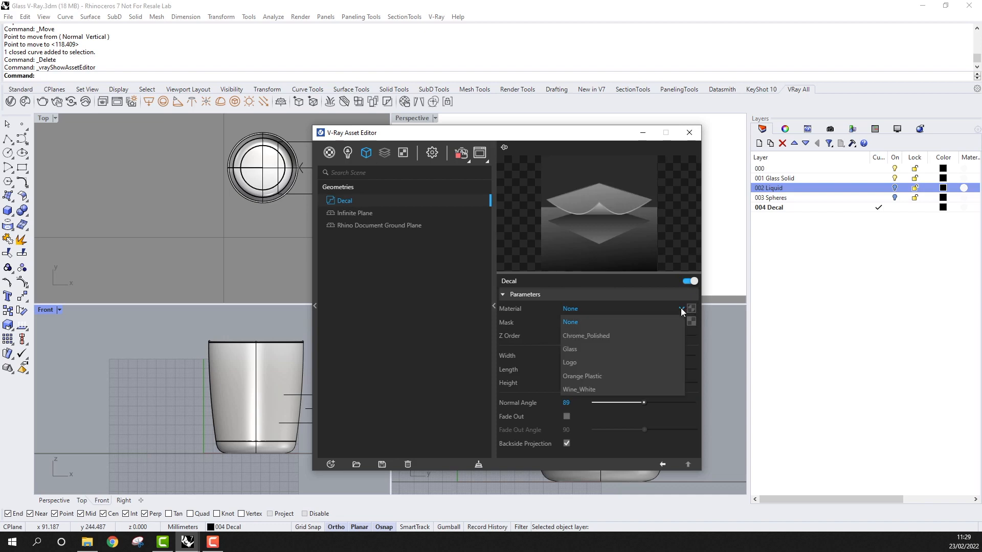
pyautogui.click(635, 363)
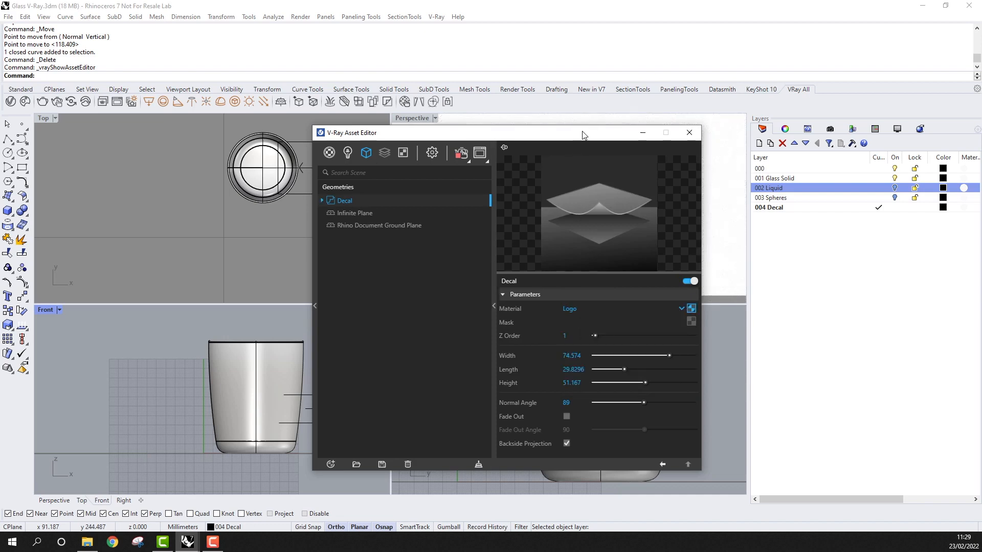
pyautogui.moveTo(583, 134); pyautogui.dragTo(342, 145)
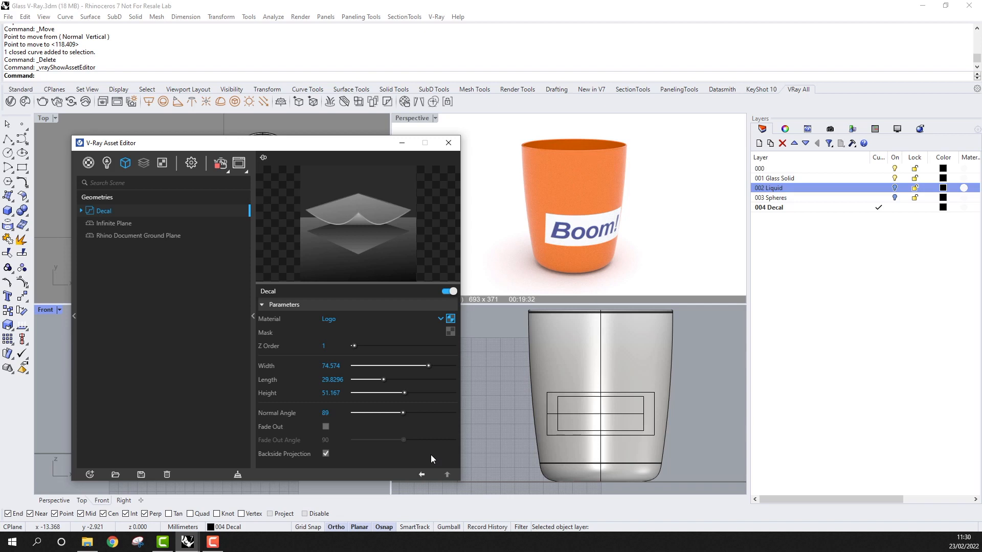
# Load Boom_Mask.tif as a bitmap for the decal's mask, then close the Asset Editor.
pyautogui.click(450, 335)
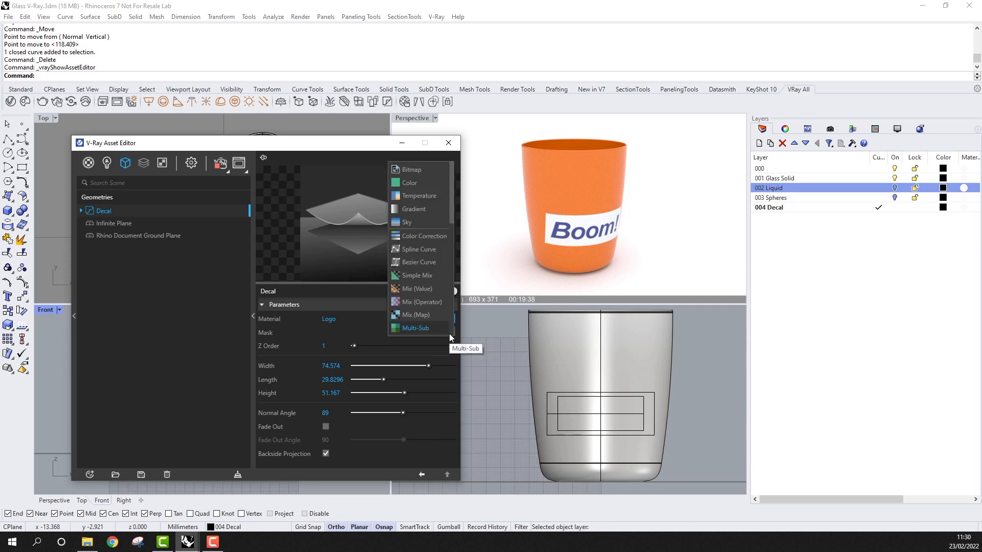
pyautogui.click(419, 168)
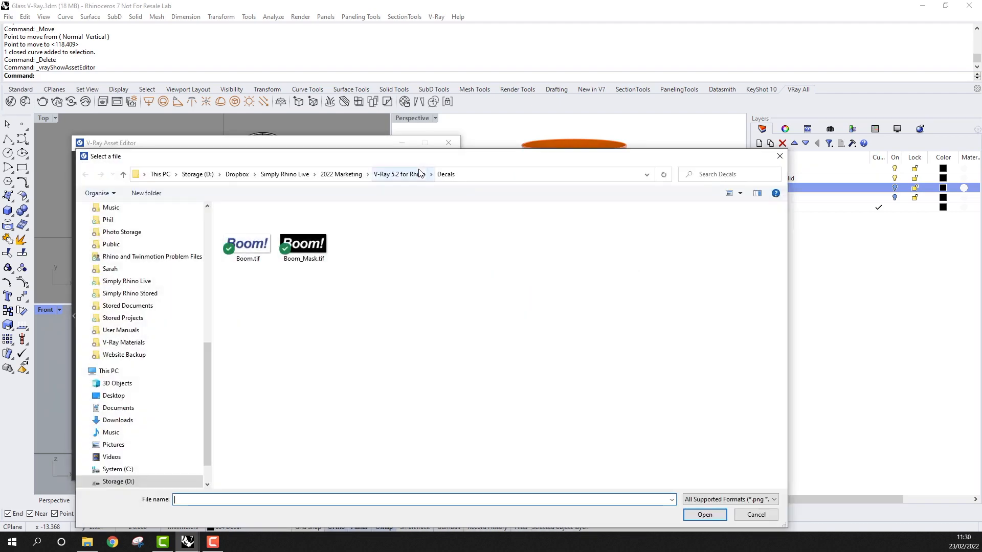
pyautogui.doubleClick(304, 245)
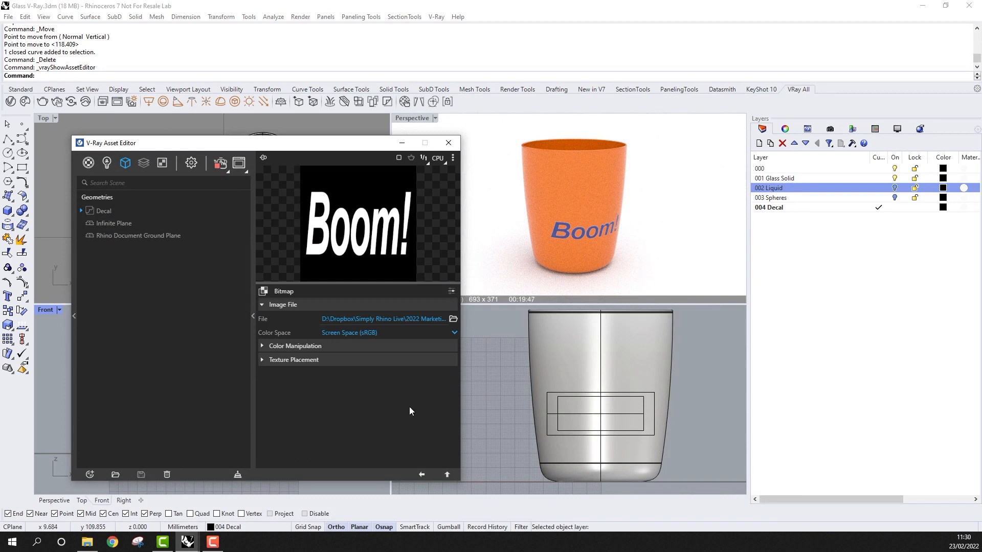
pyautogui.click(422, 474)
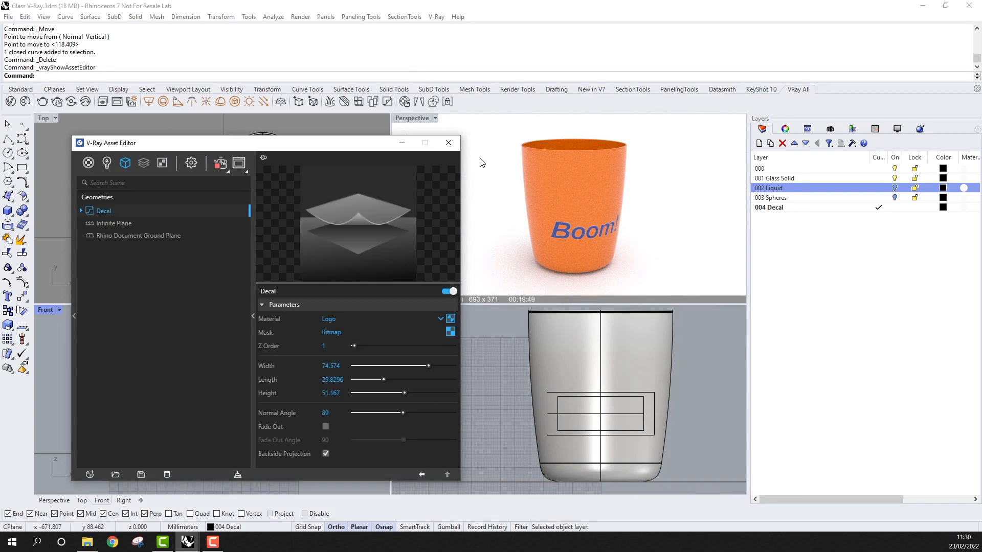
pyautogui.click(448, 144)
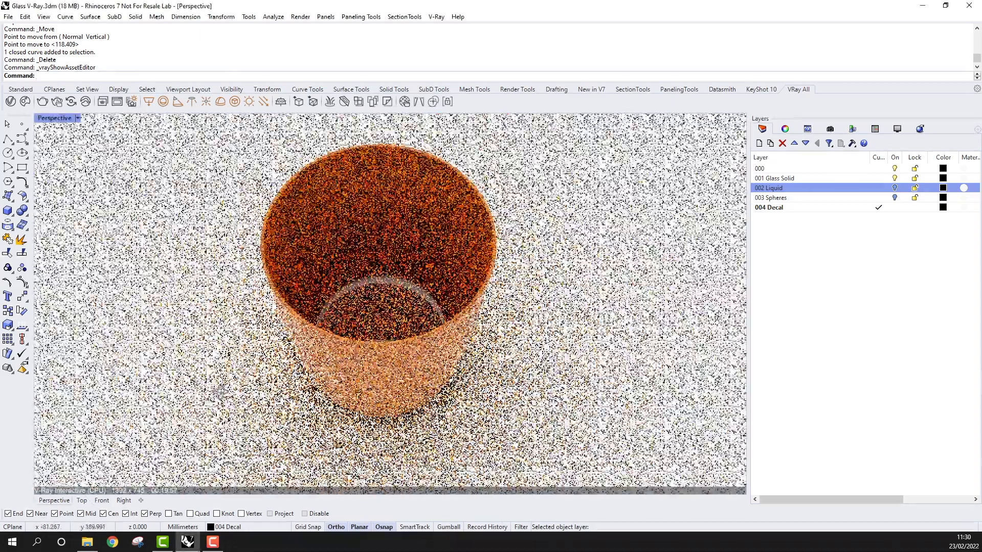
# Inspect the cup's inner walls in the enlarged perspective render to check where the decal projects.
pyautogui.scroll(5, 351, 256)
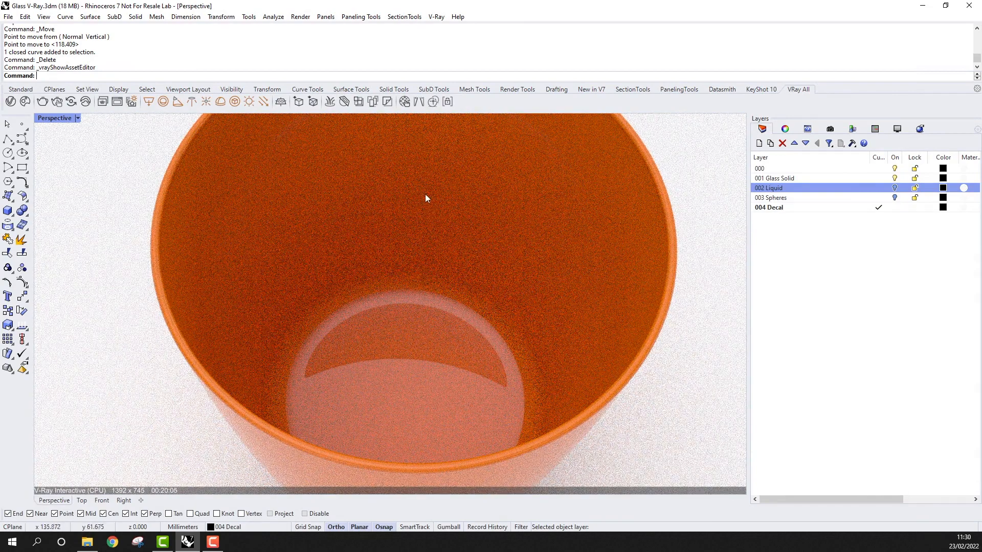
pyautogui.scroll(-5, 385, 210)
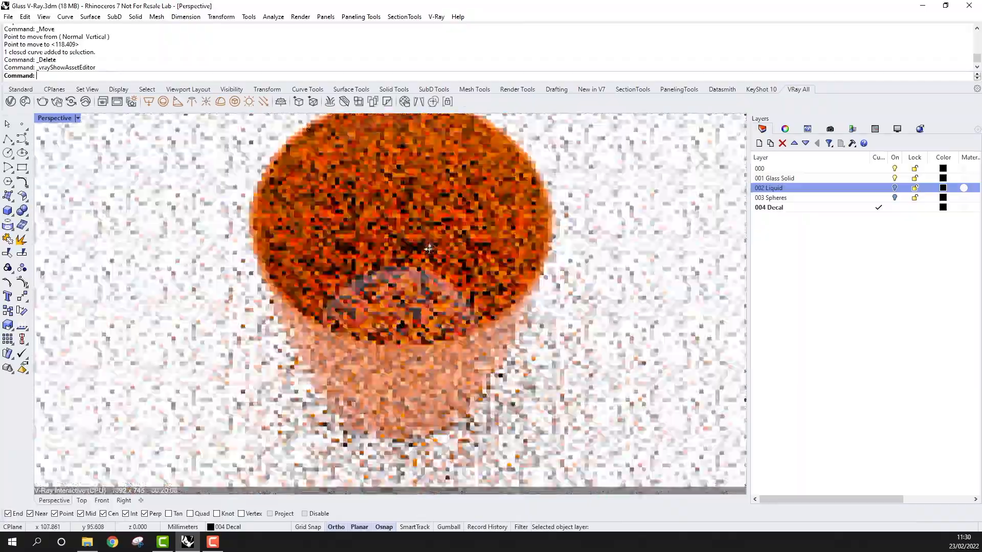
pyautogui.scroll(2, 423, 393)
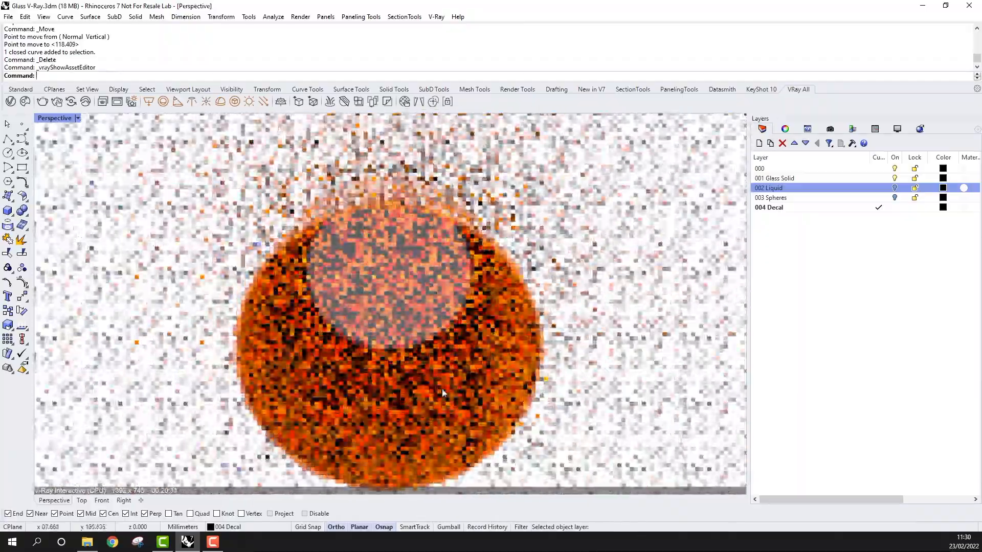
pyautogui.moveTo(421, 390); pyautogui.dragTo(406, 248, button='right')
pyautogui.doubleClick(54, 118)
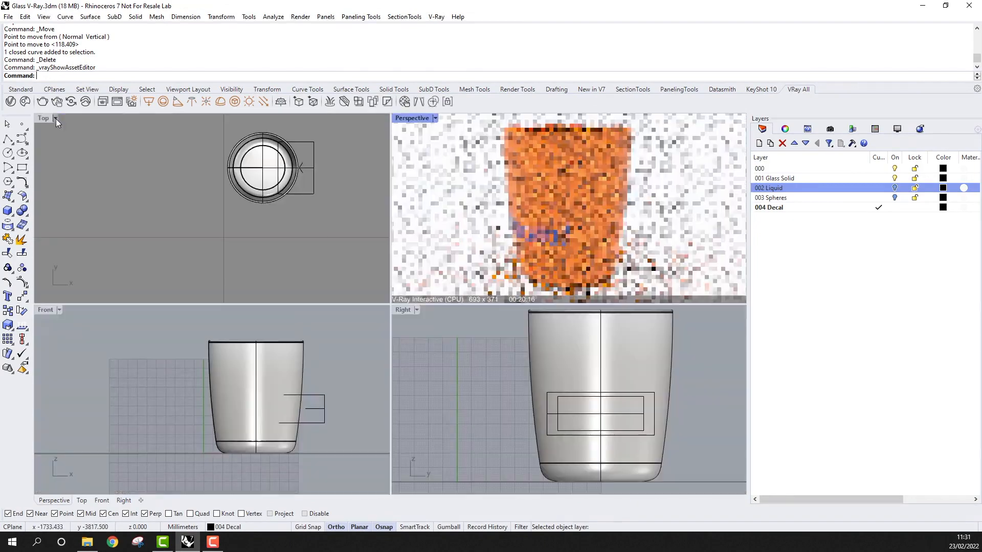
# Stretch the decal with Scale1D from its outer edge through the cup's far wall and inspect the projection inside and outside.
pyautogui.click(292, 195)
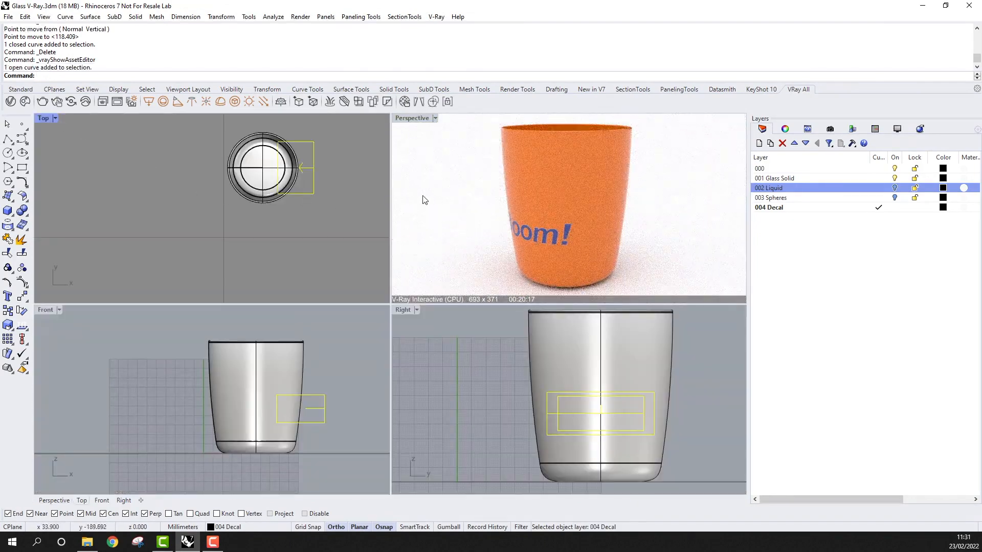
pyautogui.click(221, 17)
pyautogui.moveTo(230, 74)
pyautogui.click(314, 94)
pyautogui.click(314, 194)
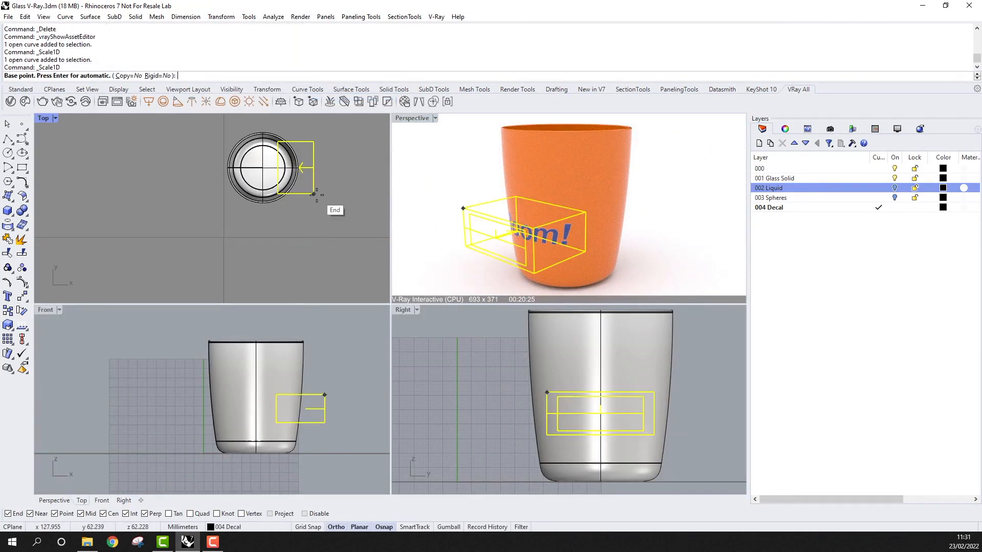
pyautogui.click(277, 194)
pyautogui.click(186, 193)
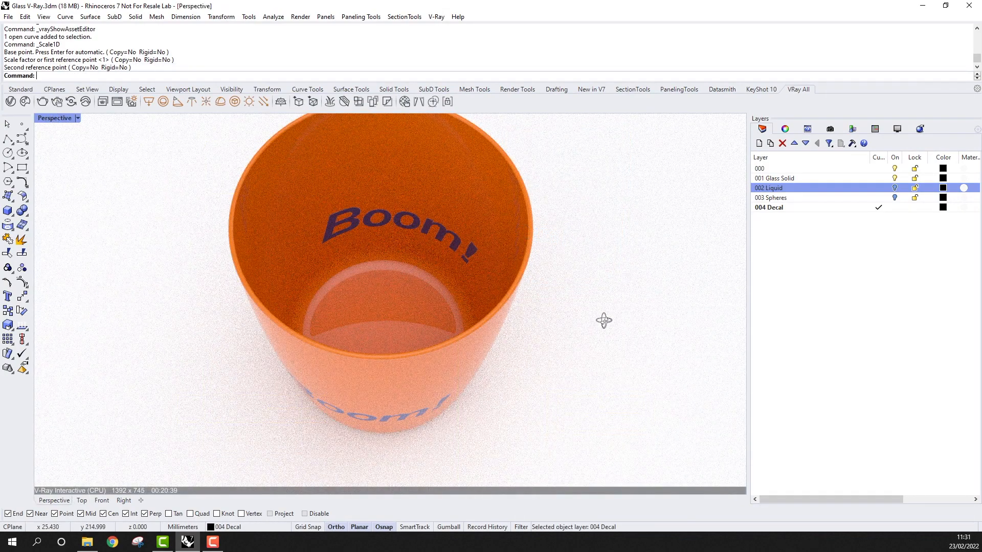
pyautogui.moveTo(604, 320); pyautogui.dragTo(519, 271, button='right')
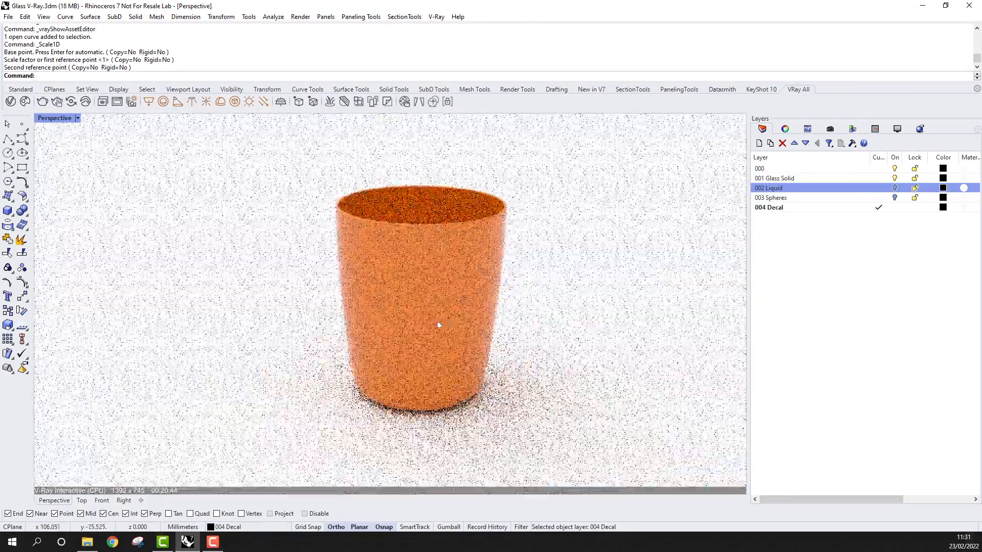
pyautogui.moveTo(439, 325); pyautogui.dragTo(541, 357, button='right')
pyautogui.scroll(2, 299, 275)
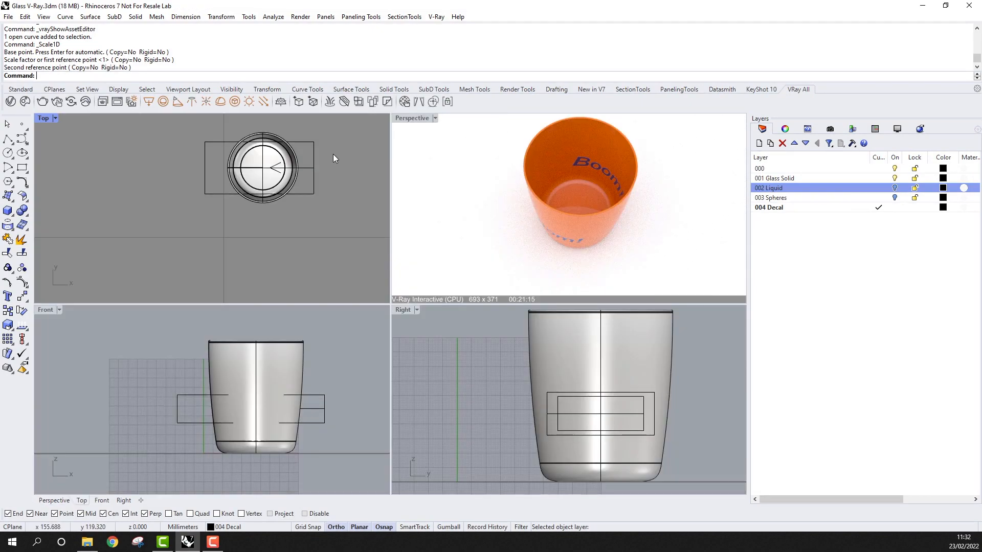
# Undo the one-directional scaling of the decal and view the logo on the cup's front.
pyautogui.hotkey('ctrl', 'z')
pyautogui.moveTo(618, 225); pyautogui.dragTo(652, 141, button='right')
pyautogui.moveTo(631, 192); pyautogui.dragTo(633, 209, button='right')
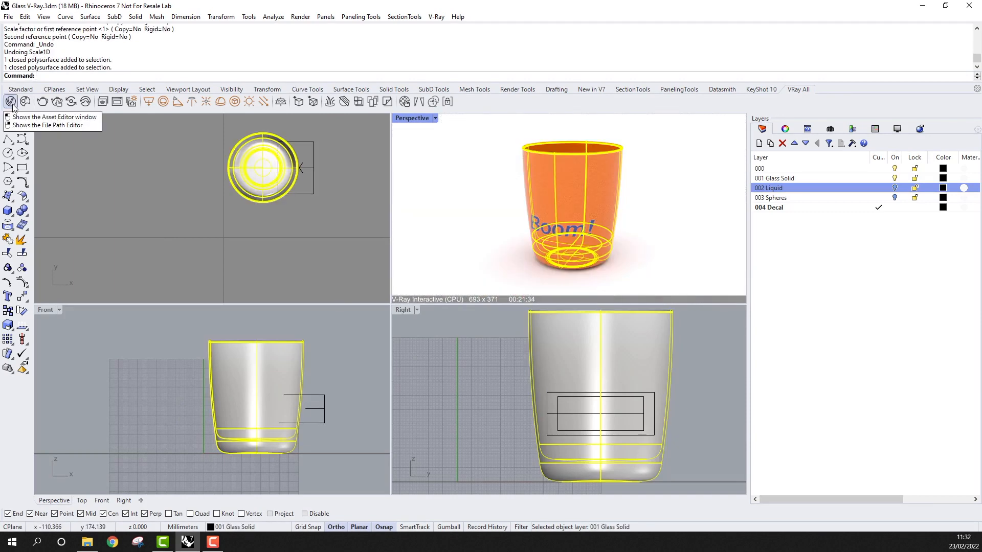
# Apply the existing Glass material to the selected cup and close the Asset Editor.
pyautogui.click(10, 101)
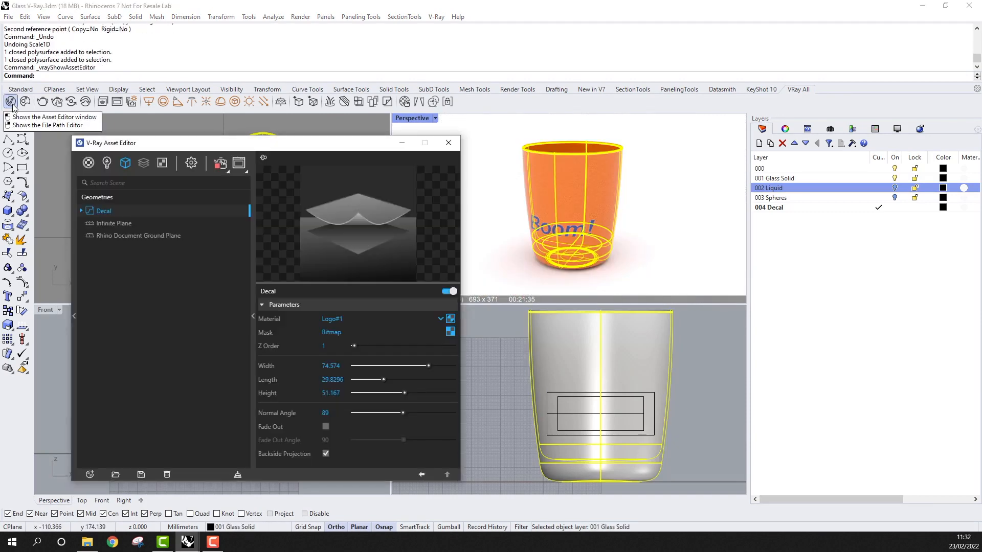
pyautogui.click(89, 162)
pyautogui.click(108, 224)
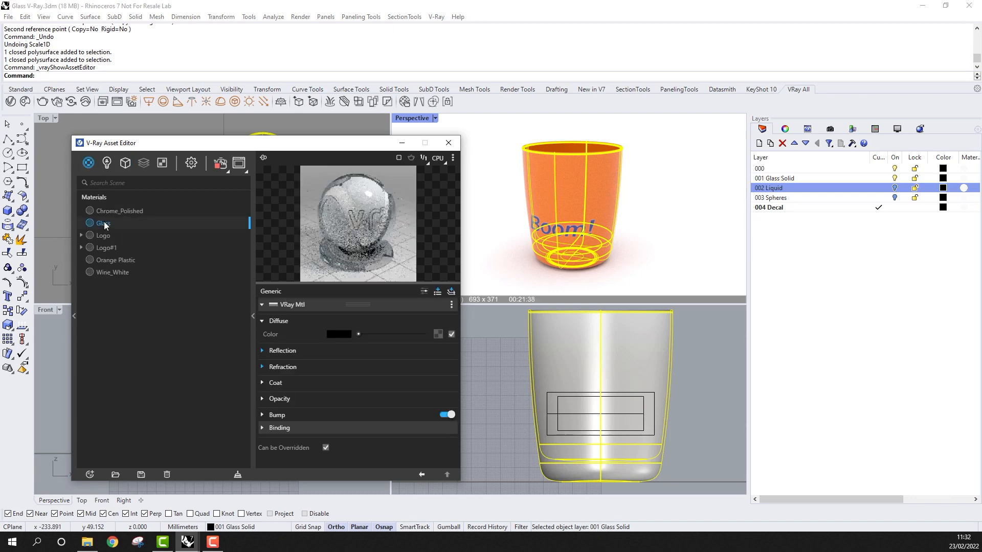
pyautogui.rightClick(109, 225)
pyautogui.click(149, 246)
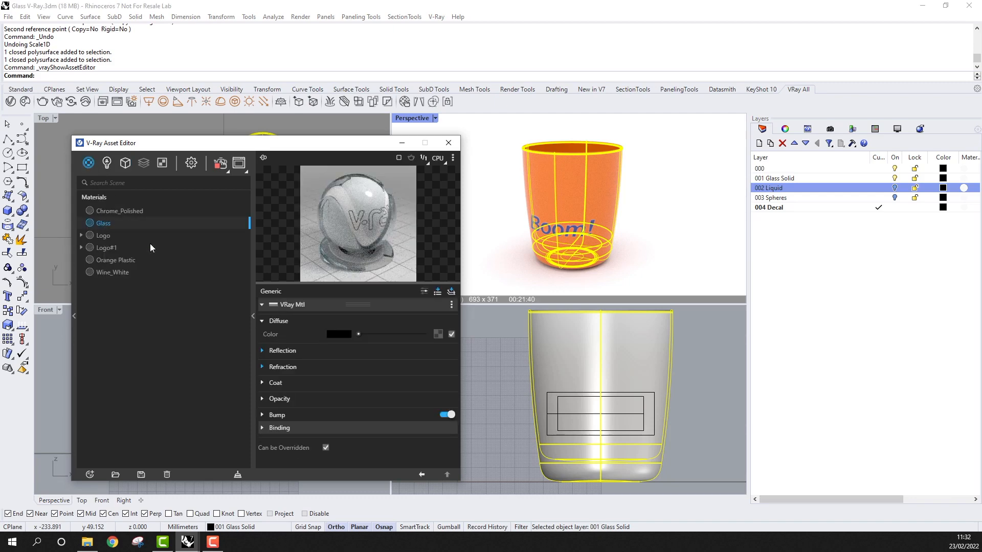
pyautogui.click(449, 143)
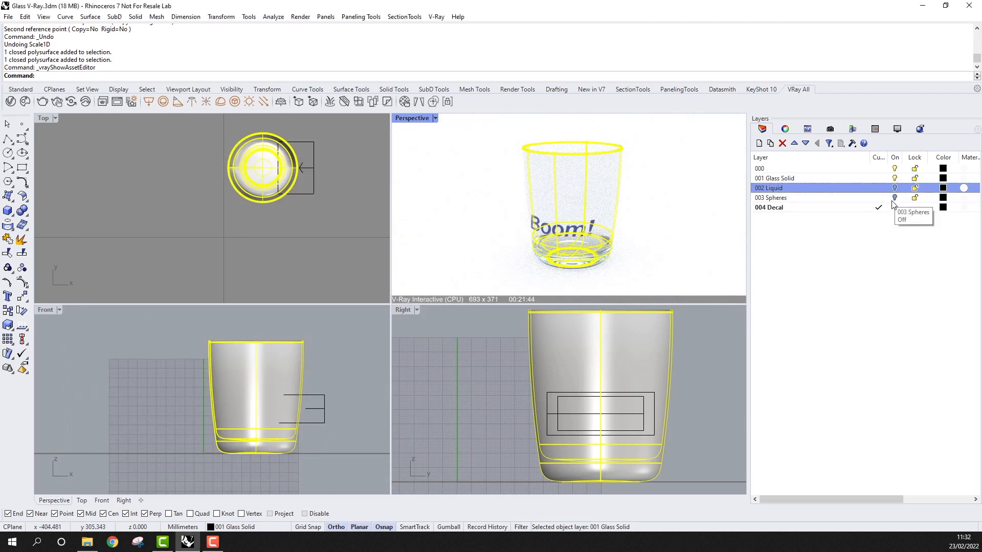
# Turn on the 003 Spheres and 002 Liquid layers, show the hidden second glass, and review the rendered scene.
pyautogui.click(895, 198)
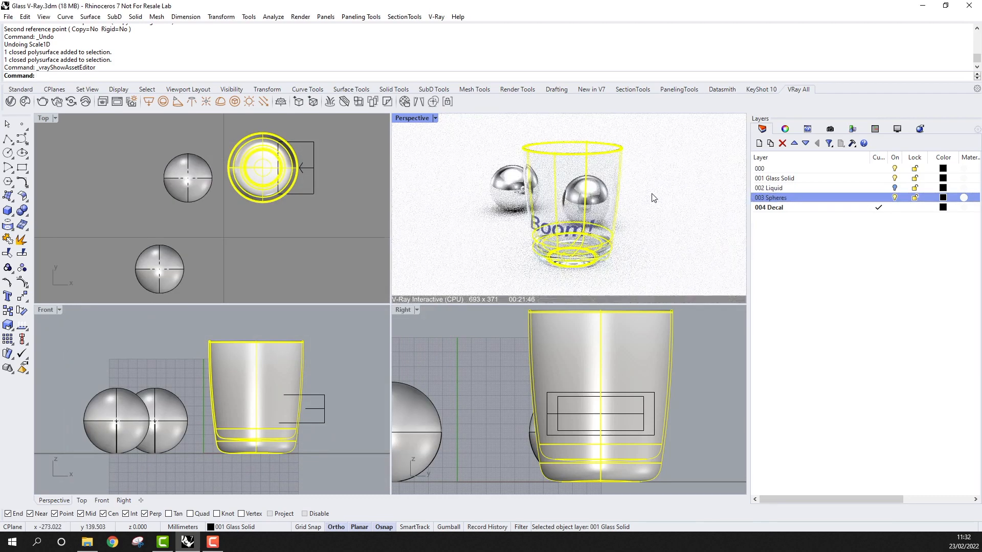
pyautogui.hotkey('ctrl', 'alt', 'h')
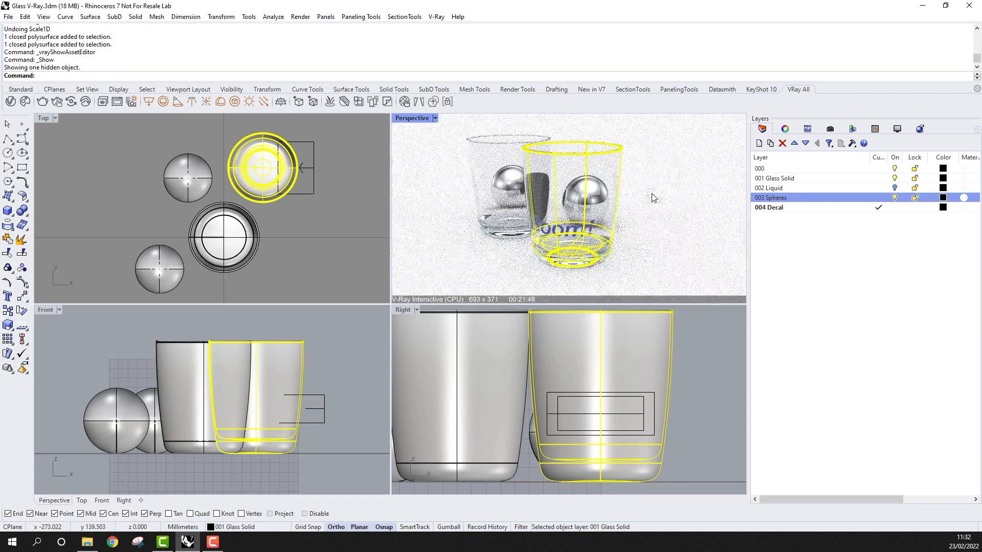
pyautogui.click(713, 360)
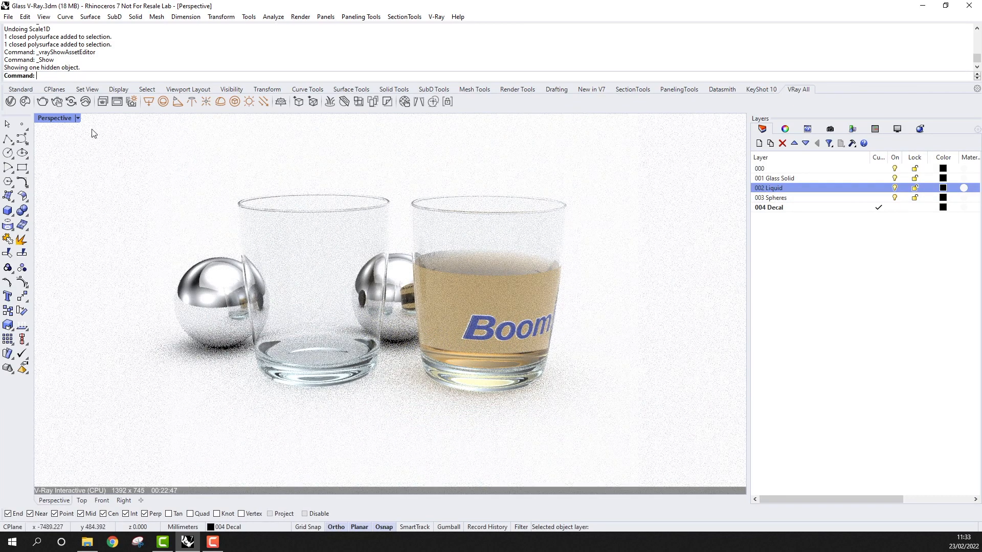
pyautogui.doubleClick(63, 119)
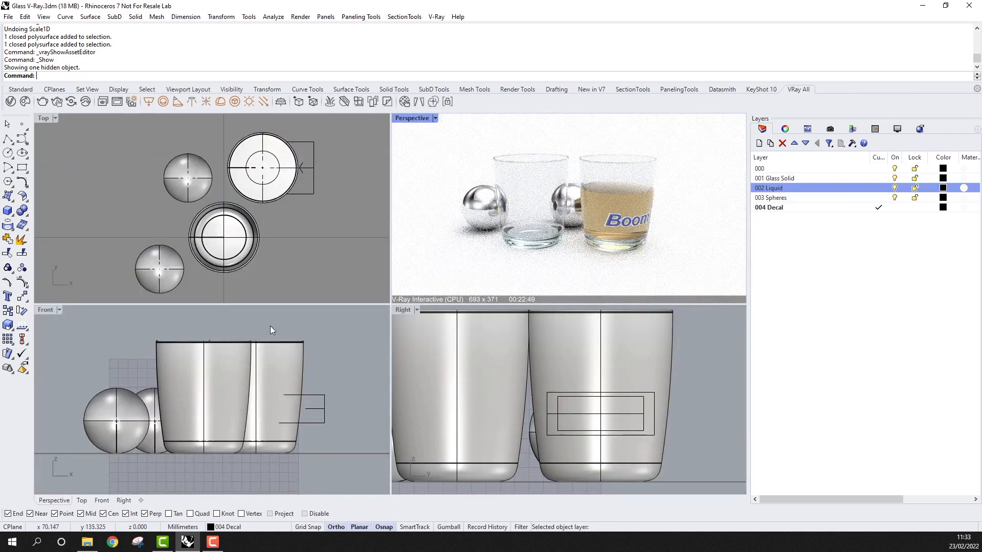
# Select the Boom! decal, open its V-Ray Decal properties and keep the Exclusion Mode on Exclude.
pyautogui.click(323, 394)
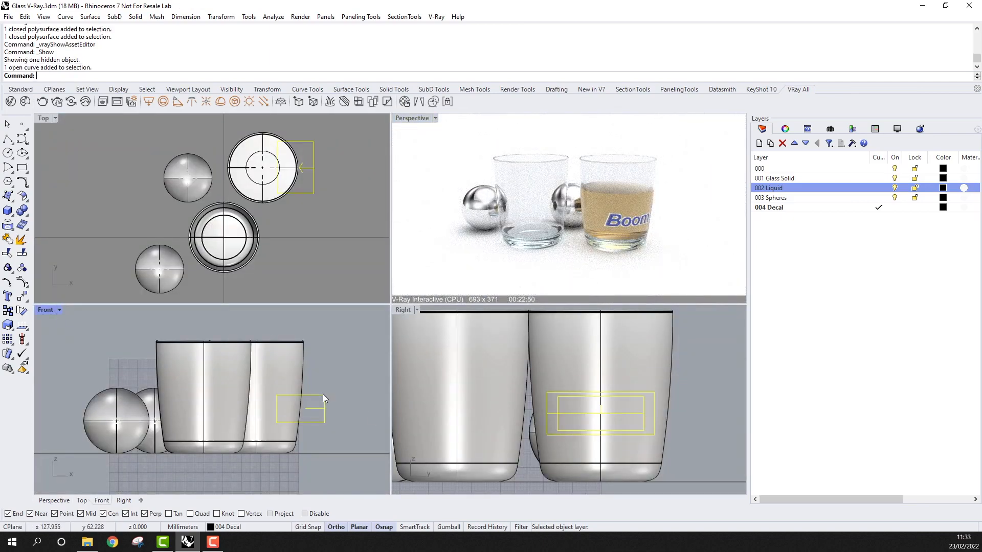
pyautogui.click(784, 130)
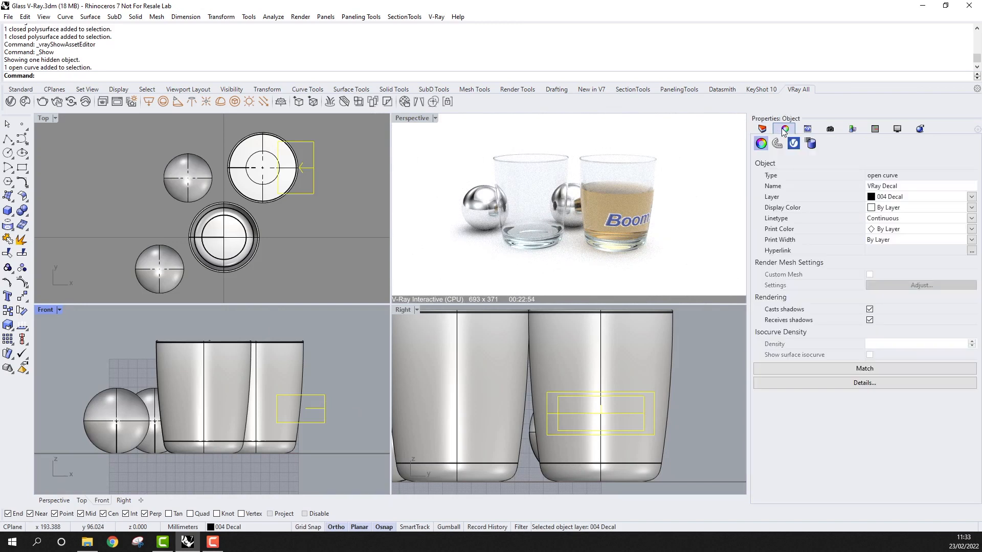
pyautogui.click(793, 144)
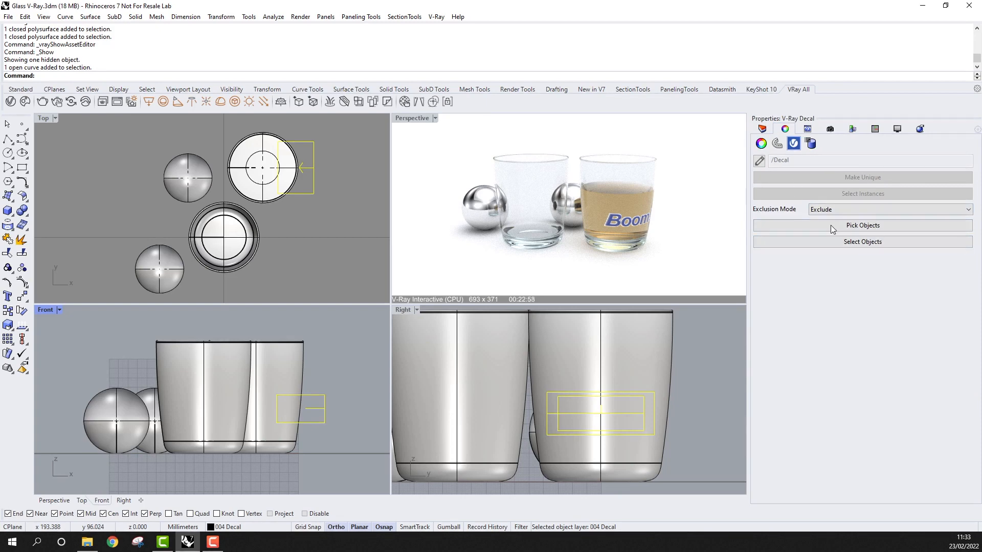
pyautogui.click(855, 211)
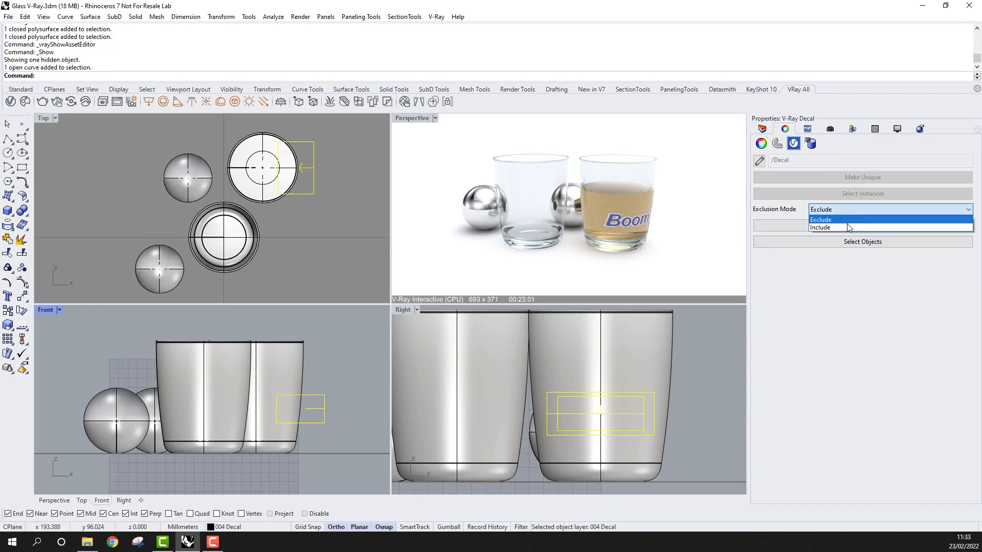
pyautogui.click(847, 225)
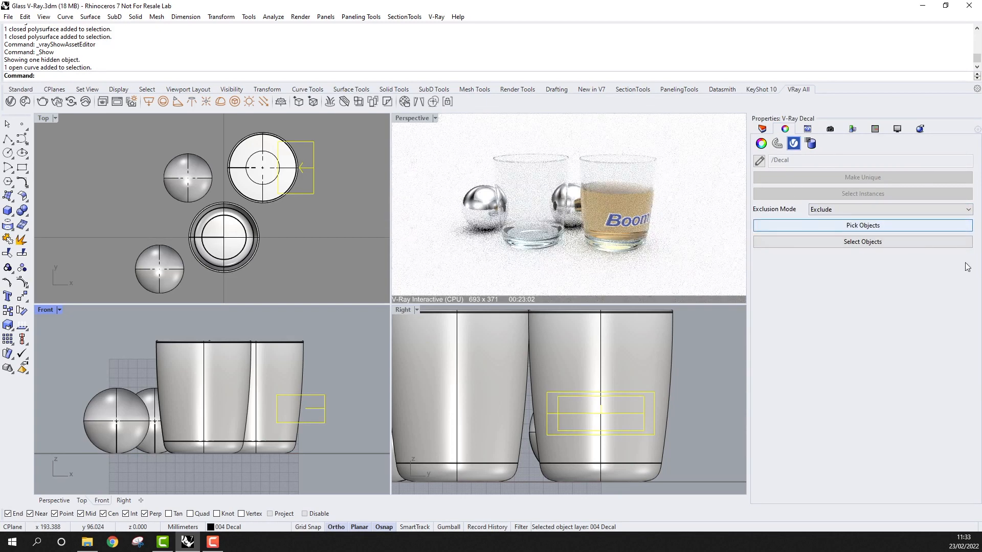
# Exclude the liquid inside the logo glass from the decal projection and maximize the Perspective render view.
pyautogui.click(862, 225)
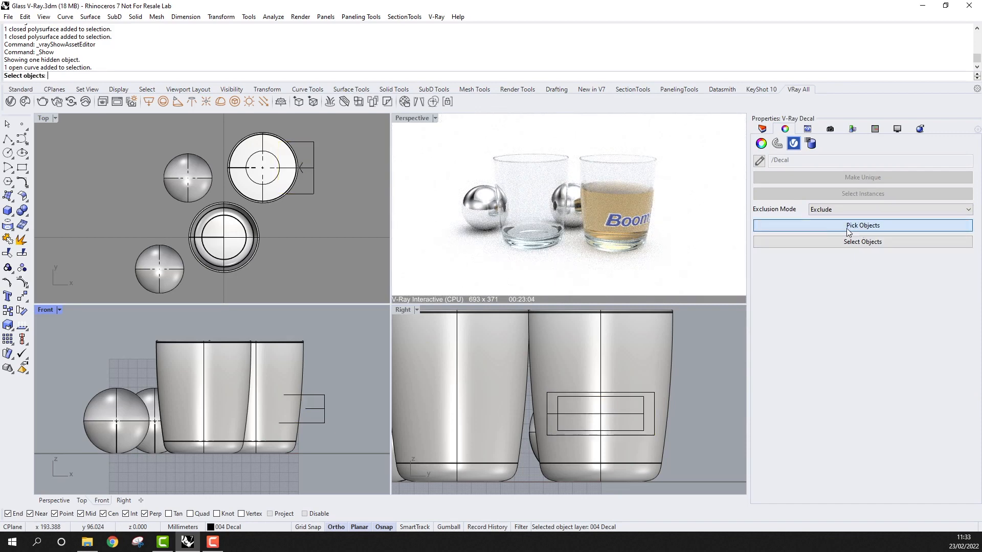
pyautogui.click(266, 170)
pyautogui.press('Return')
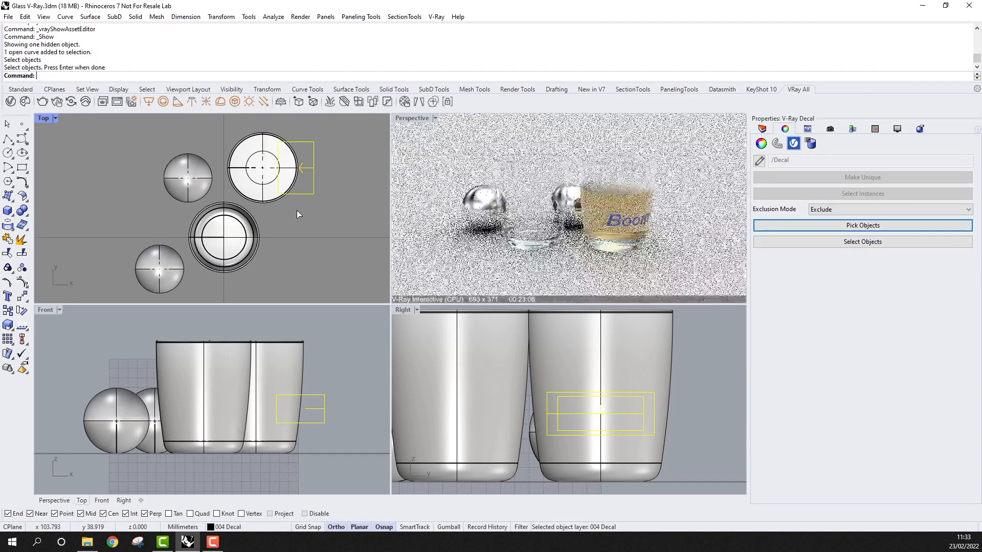
pyautogui.doubleClick(412, 118)
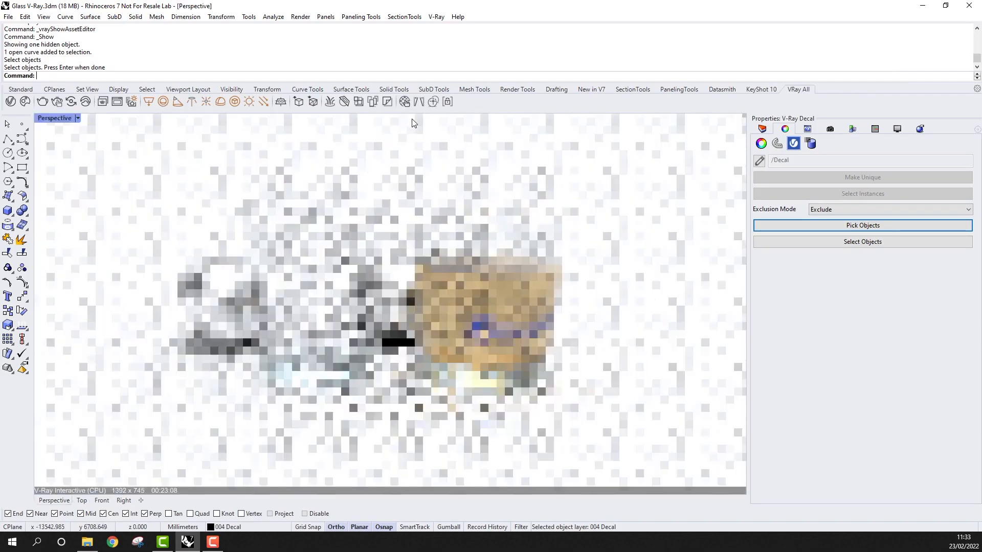